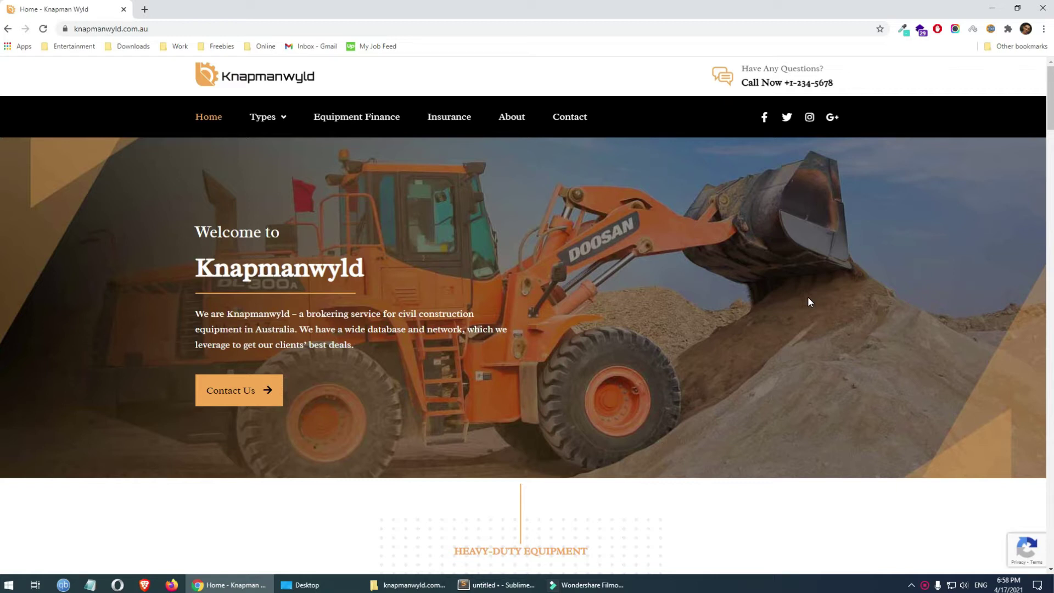
Open the WordPress login at knapmanwyld.com.au/wp-admin and go to its lost-password page.
click(419, 28)
click(422, 29)
text(/wp)
key(Return)
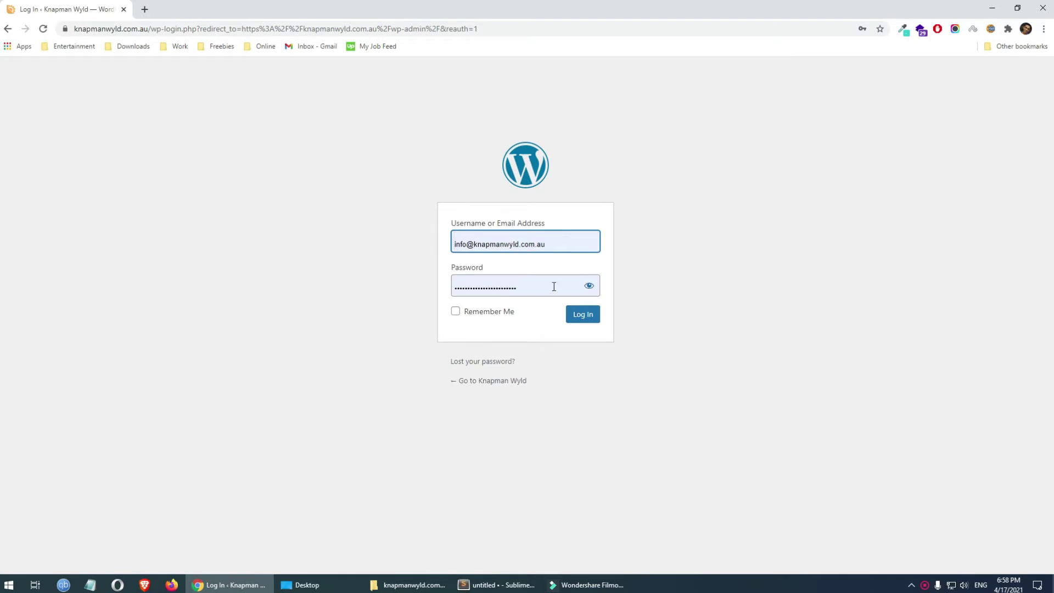
click(487, 367)
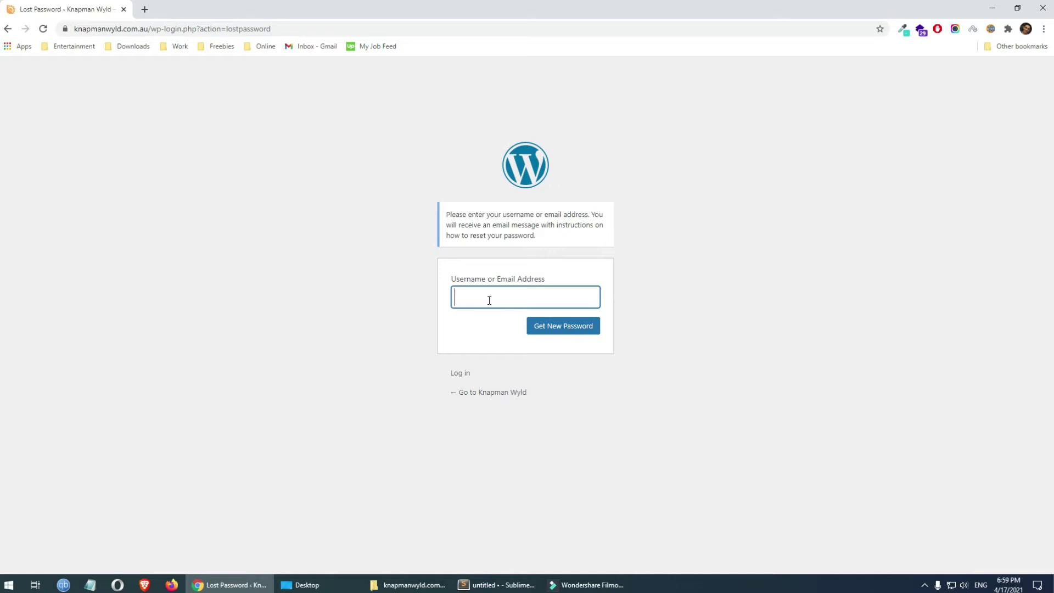
Open the knapmanwyld.com.au/cpanel login page in a new tab and log in with the saved credentials.
click(145, 10)
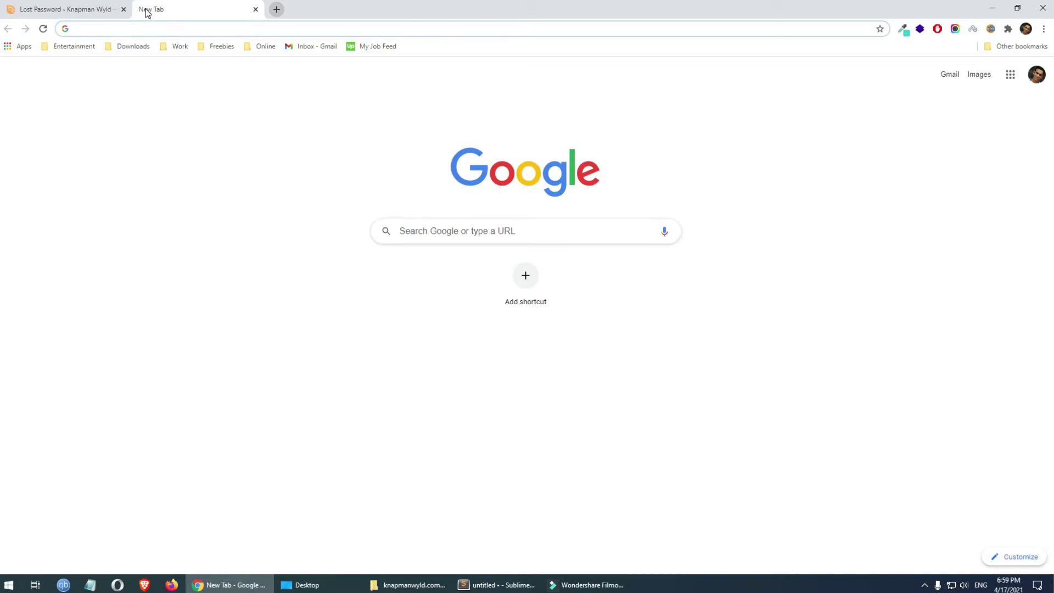
text(knap)
key(Right)
text(/cpanel)
key(Return)
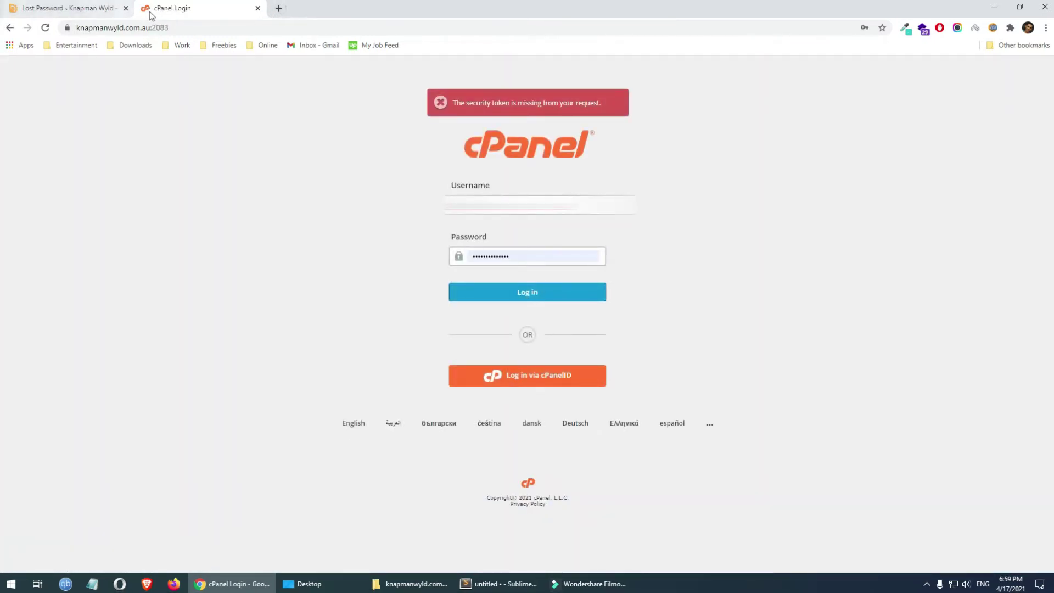
click(548, 292)
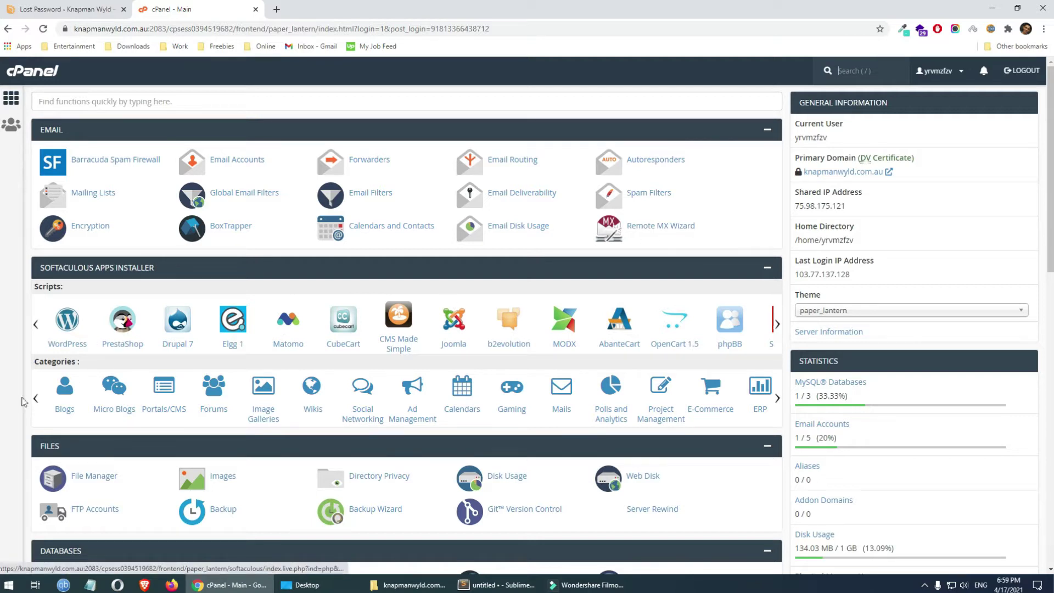
Download wp-config.php from the public_html folder in cPanel's File Manager to the desktop.
click(90, 482)
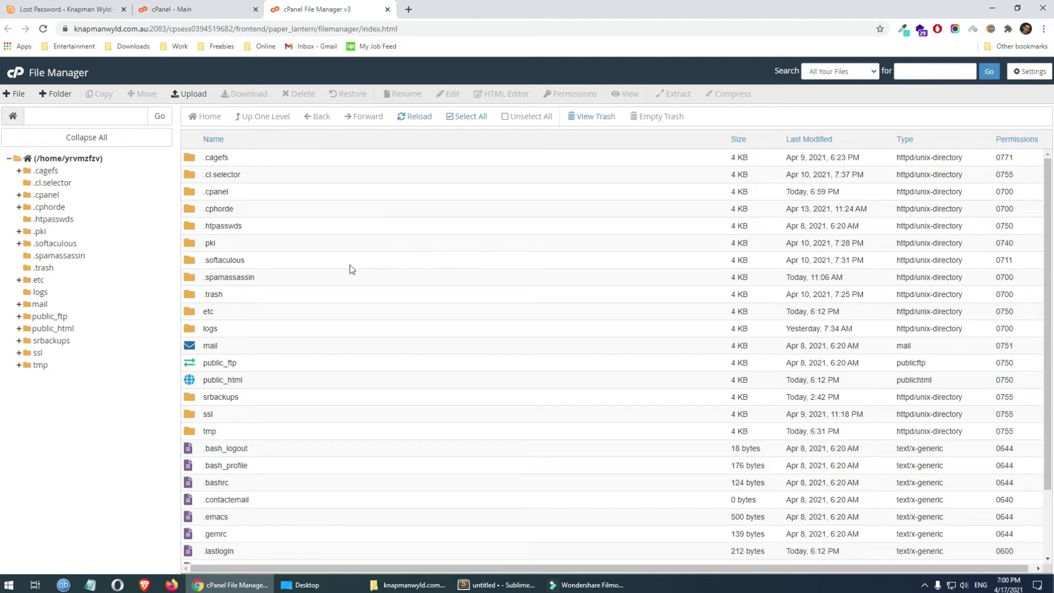
click(53, 329)
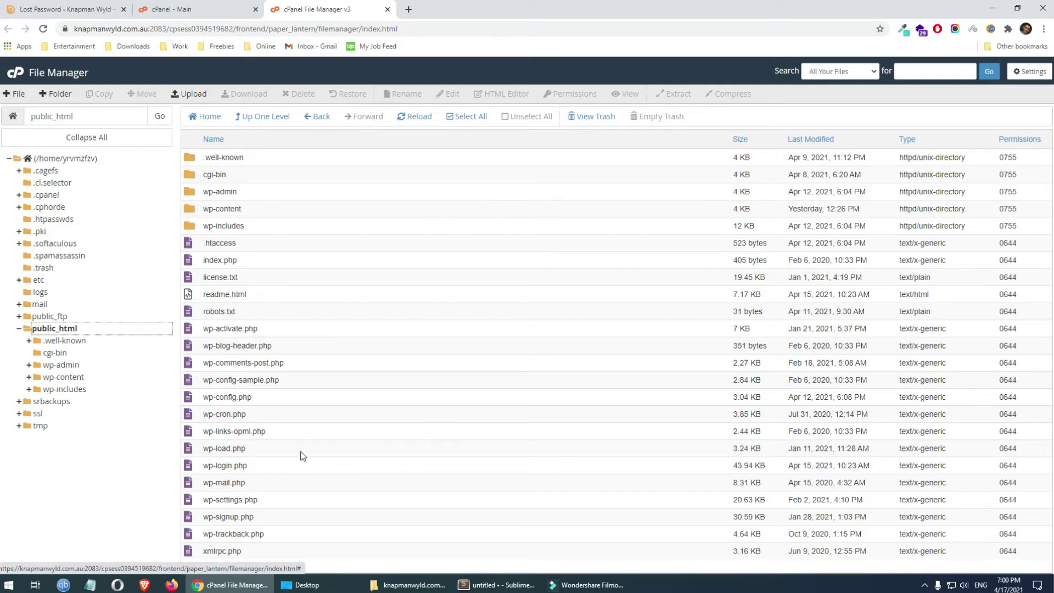
click(289, 401)
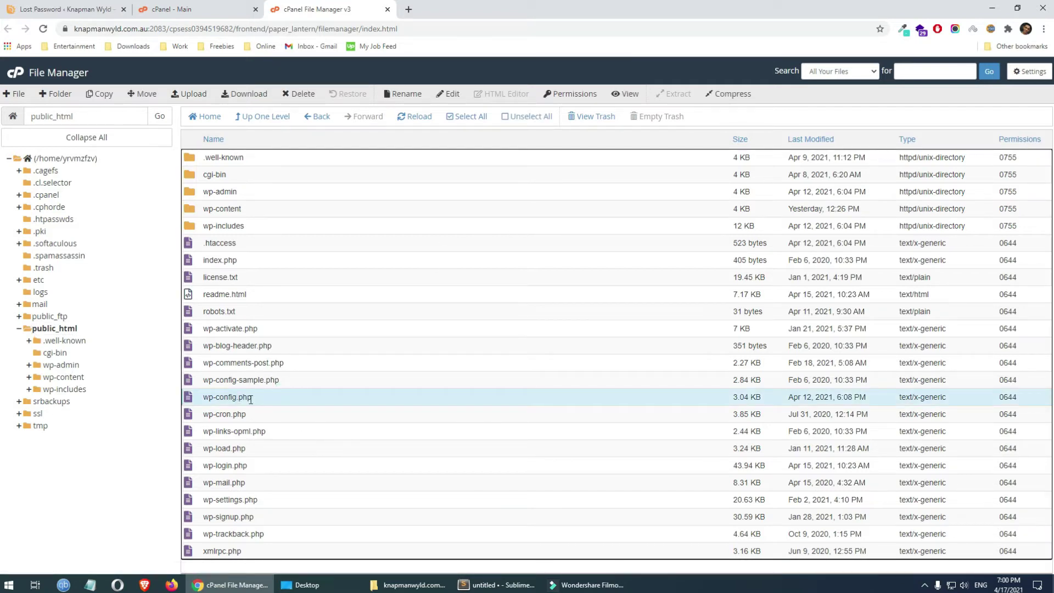
right_click(286, 397)
click(333, 407)
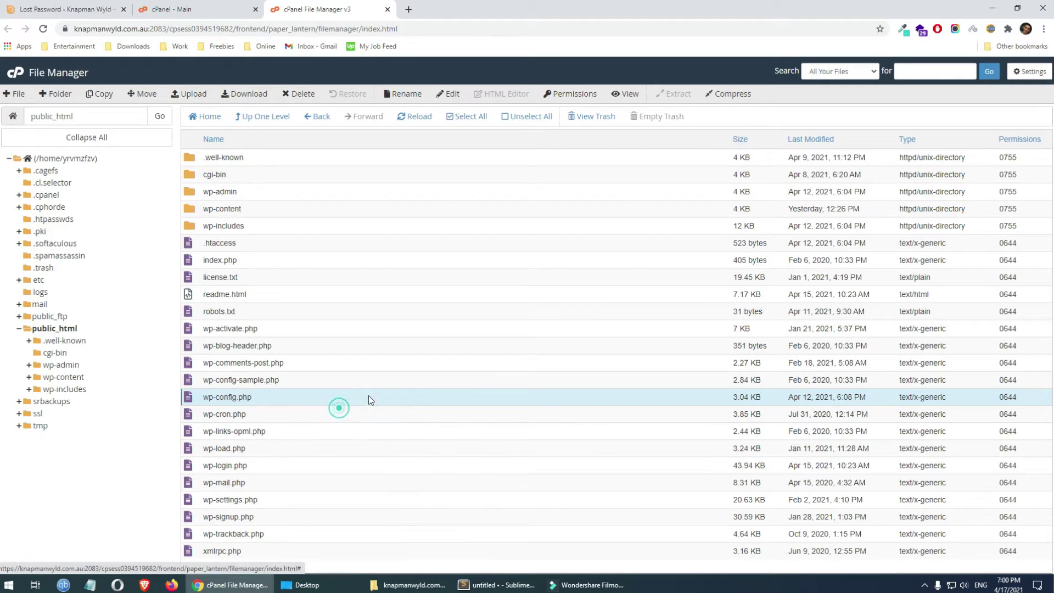
click(433, 284)
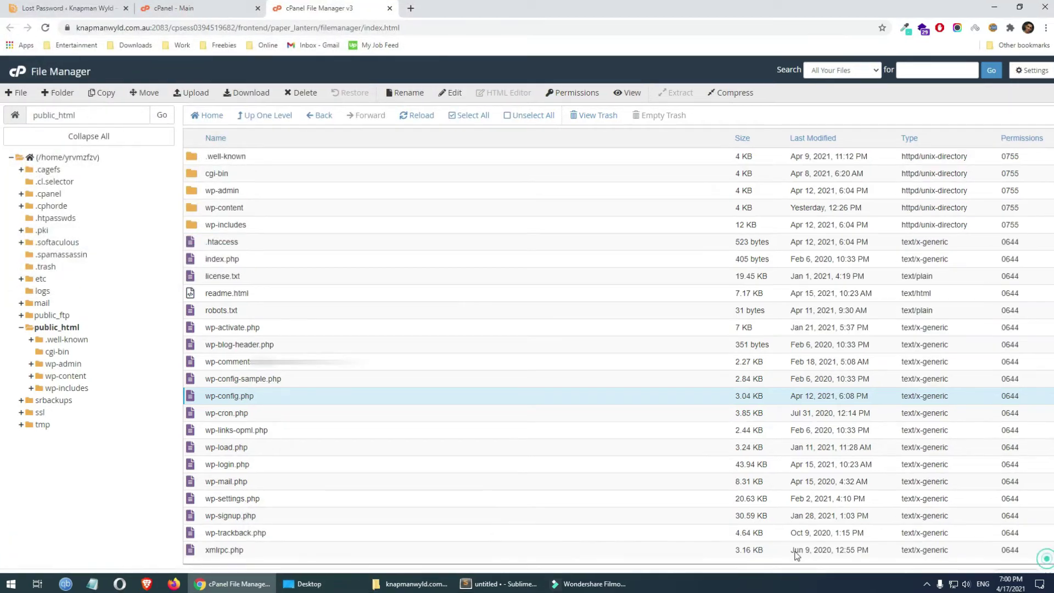
Open the downloaded wp-config.php in Sublime Text and copy the DB_NAME value.
click(310, 584)
double_click(851, 69)
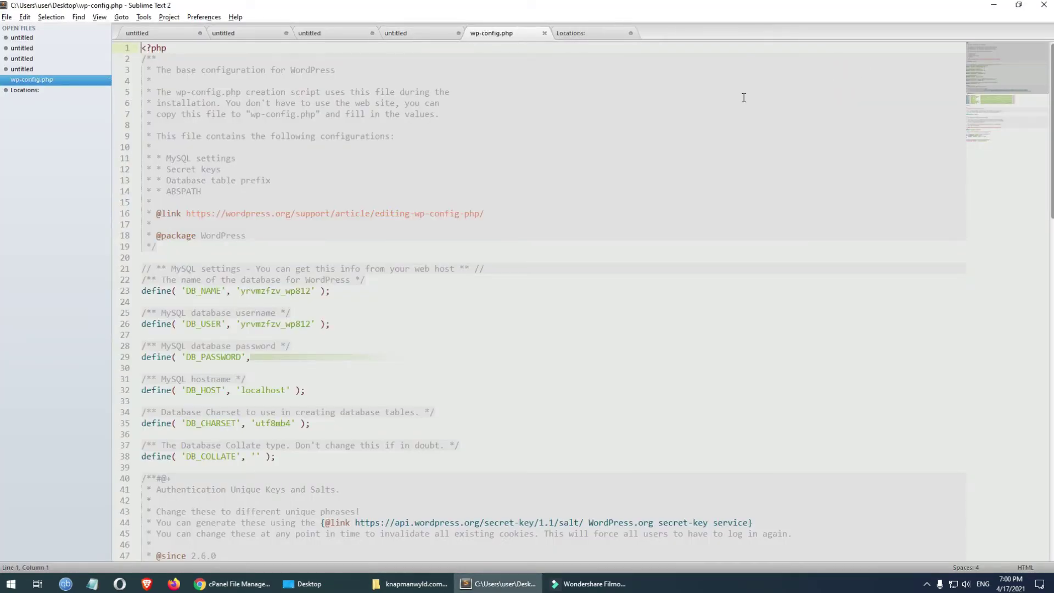
double_click(271, 291)
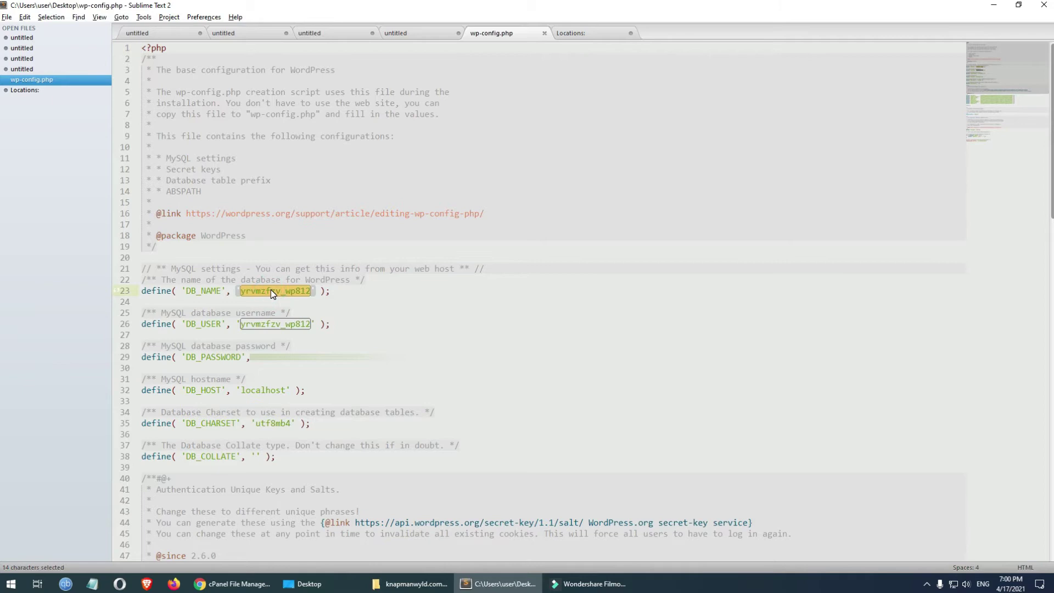
right_click(271, 291)
click(295, 297)
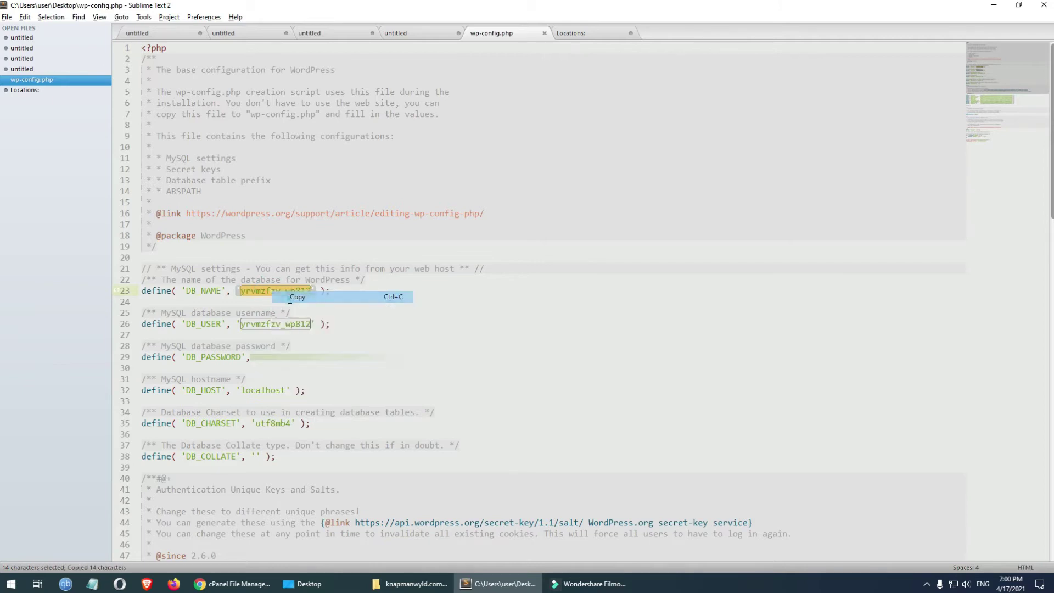
Return to Chrome, close the File Manager tab, and find and open phpMyAdmin from the cPanel home page.
click(232, 584)
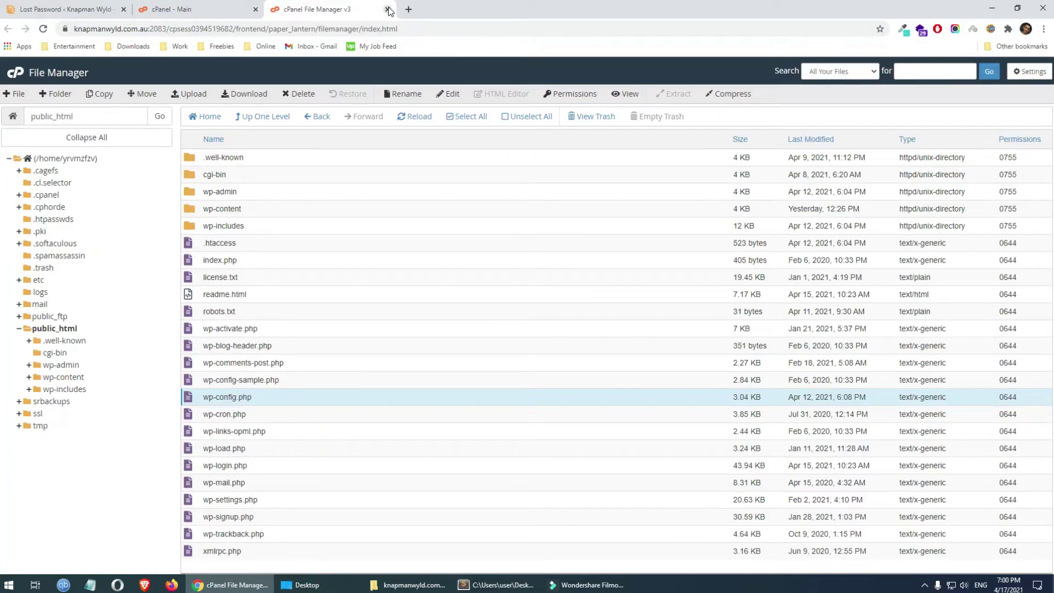
click(389, 10)
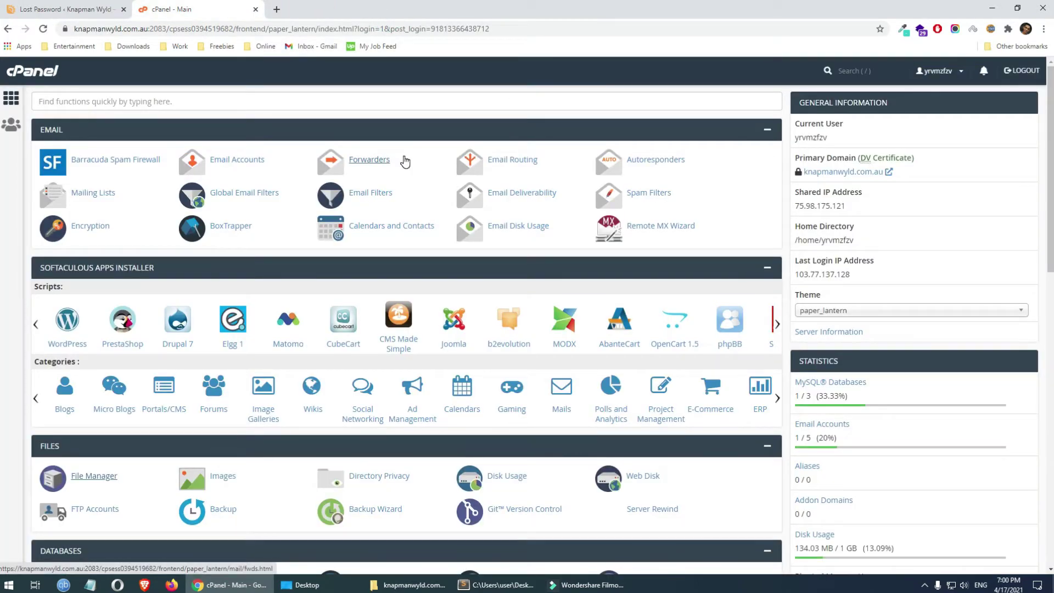
key(ctrl+f)
text(phpmyadmin)
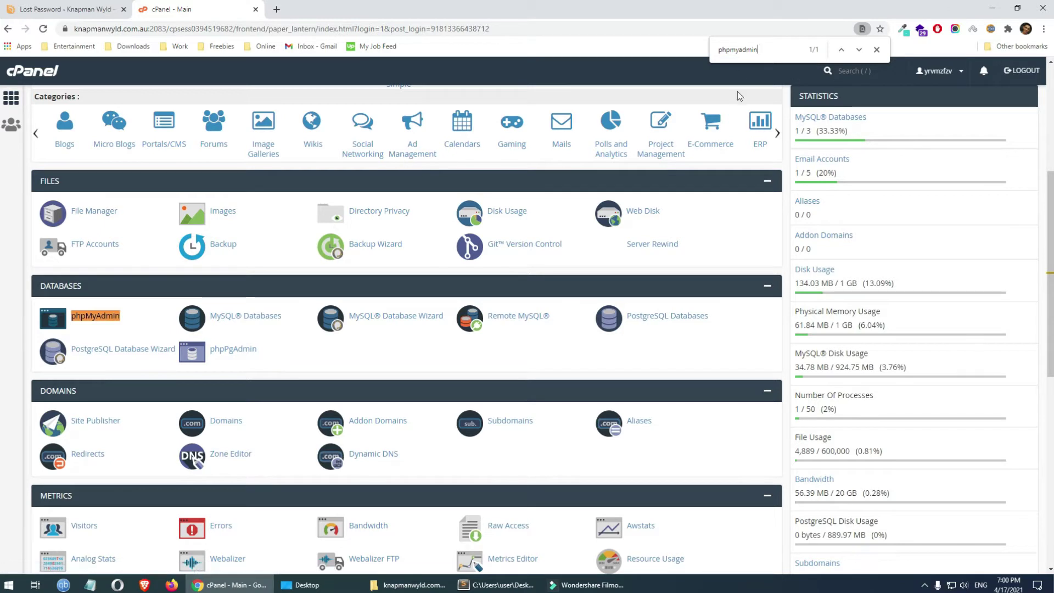
click(100, 318)
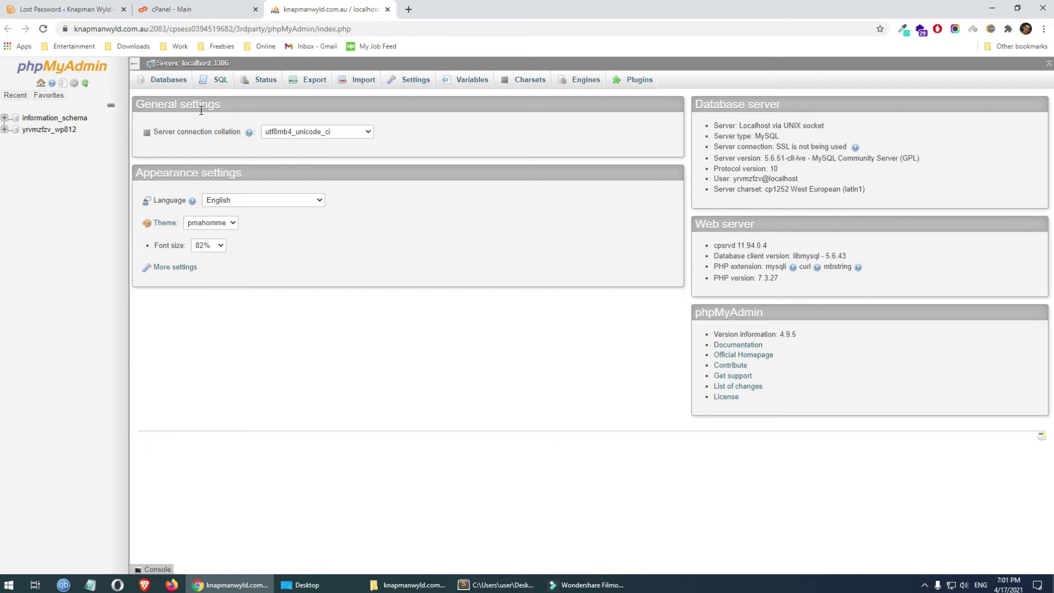
Find the copied database name in phpMyAdmin's database list and open that WordPress database.
click(181, 81)
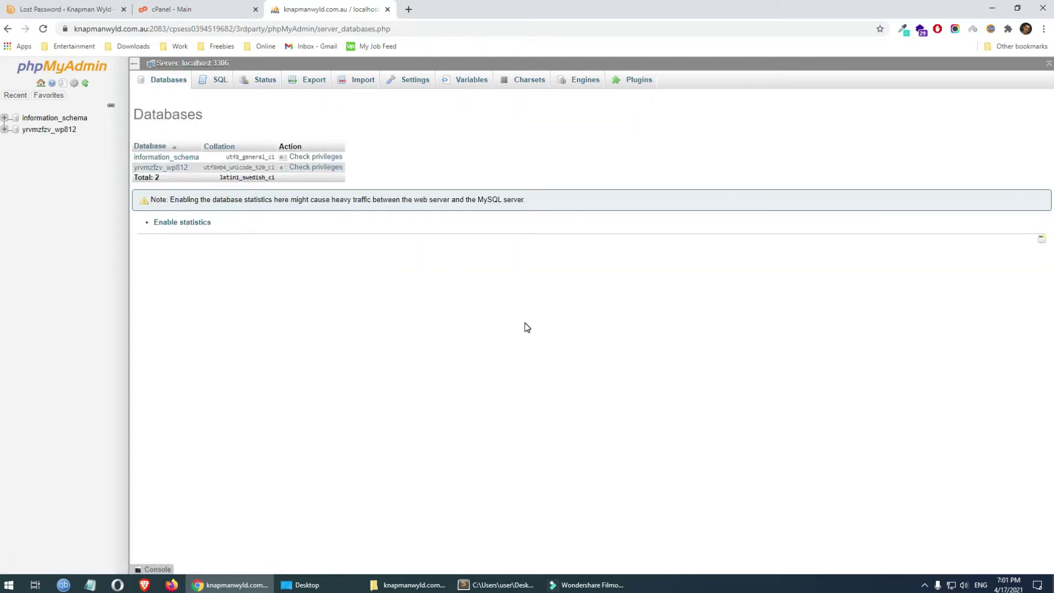
key(ctrl+f)
key(ctrl+v)
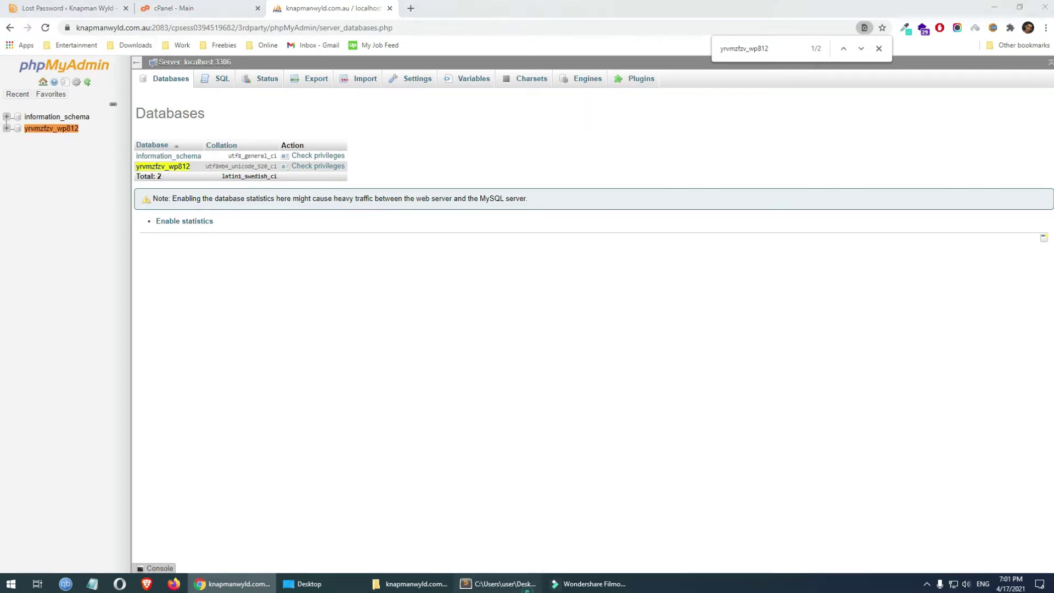
key(alt+Tab)
key(ctrl+v)
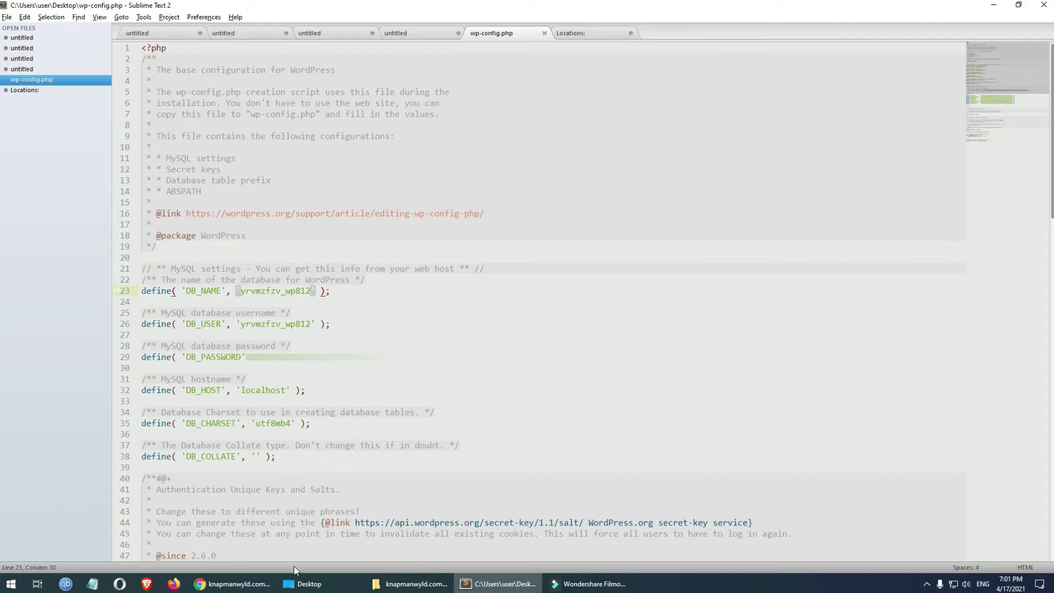
click(232, 584)
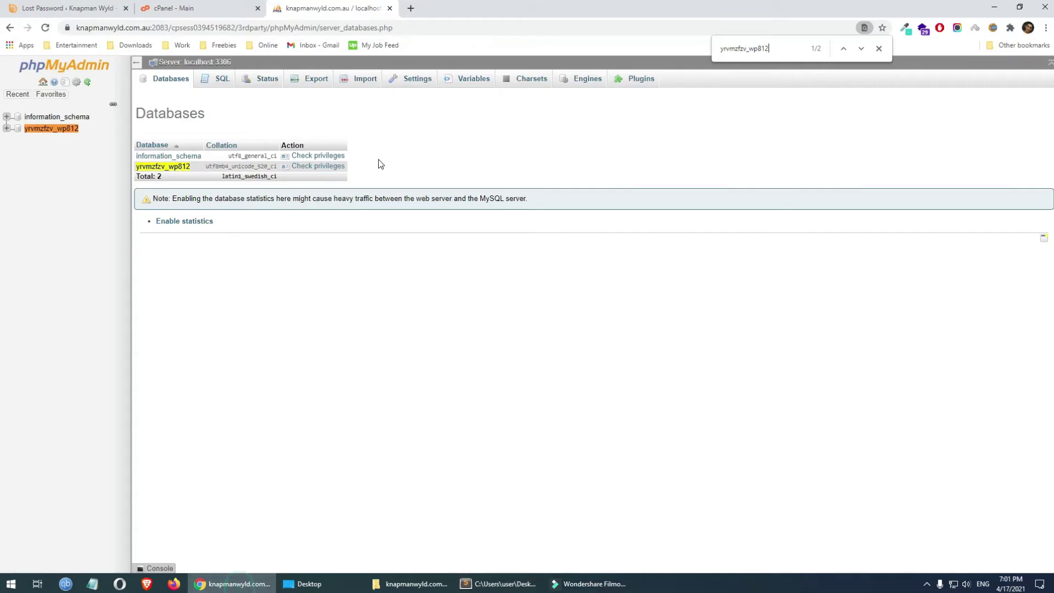
click(174, 172)
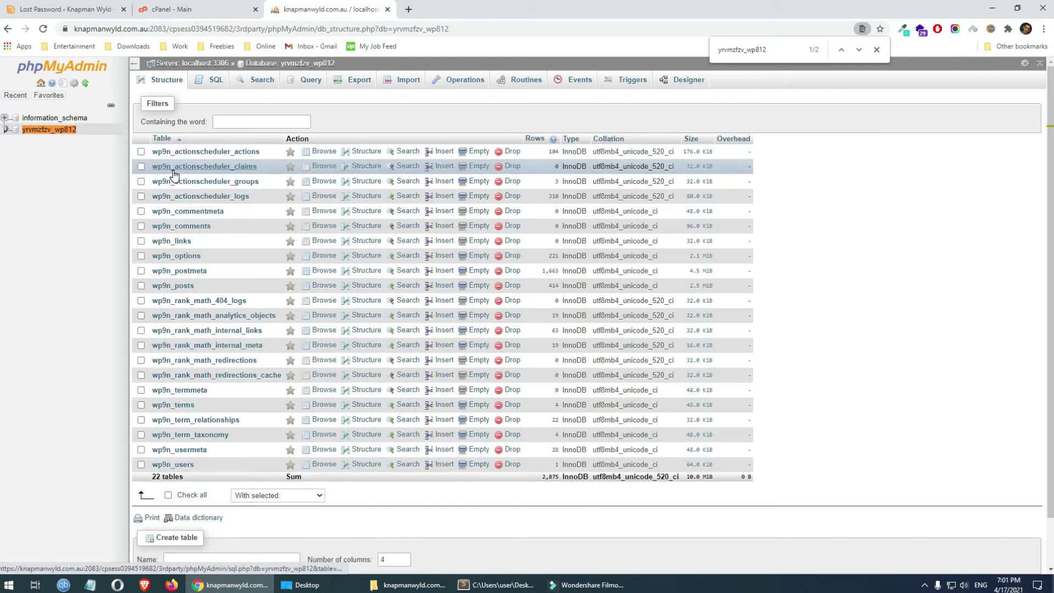
click(877, 49)
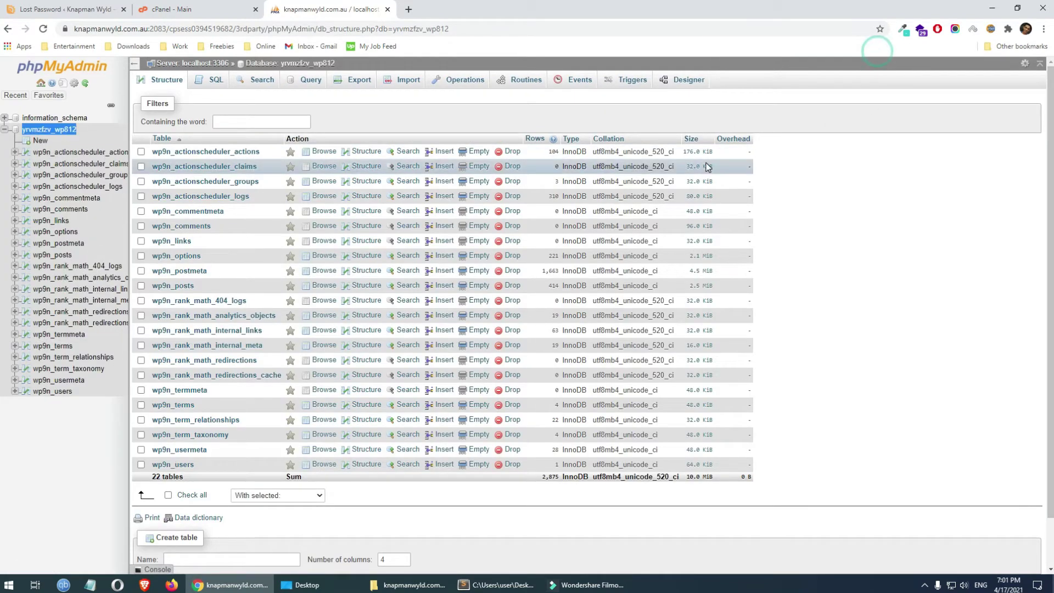
Search Google in a new tab for "create wordpress admin account phpmyadmin".
click(407, 9)
text(cr)
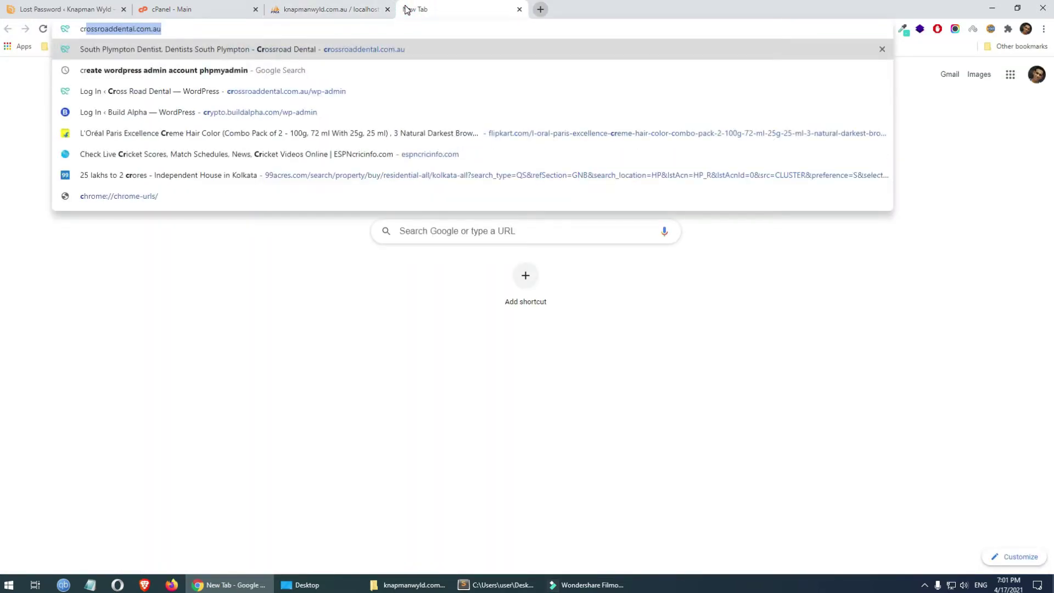
text(eate wordpress a)
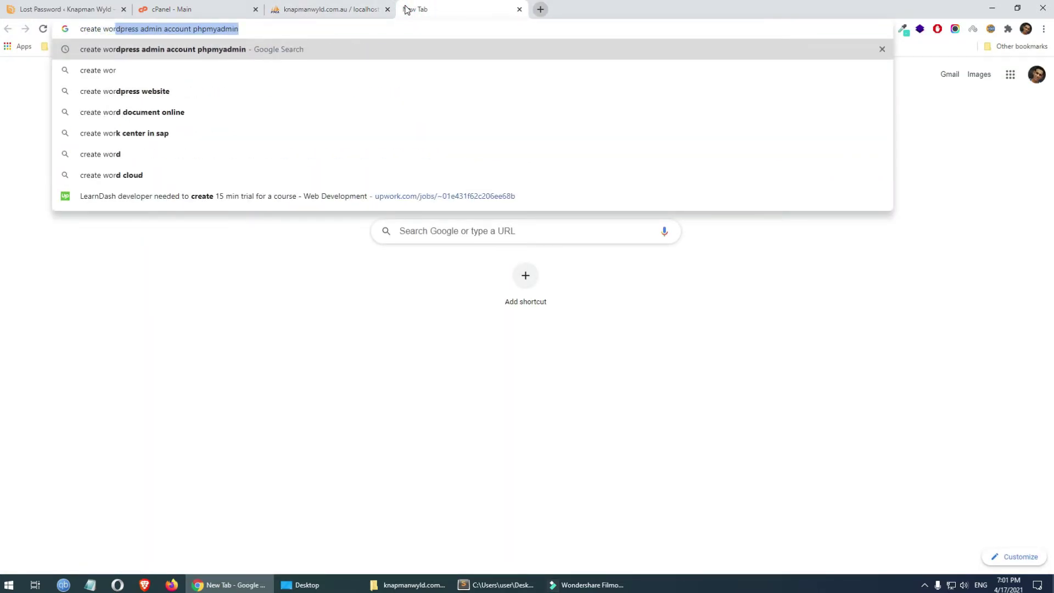
text(dmin accoun)
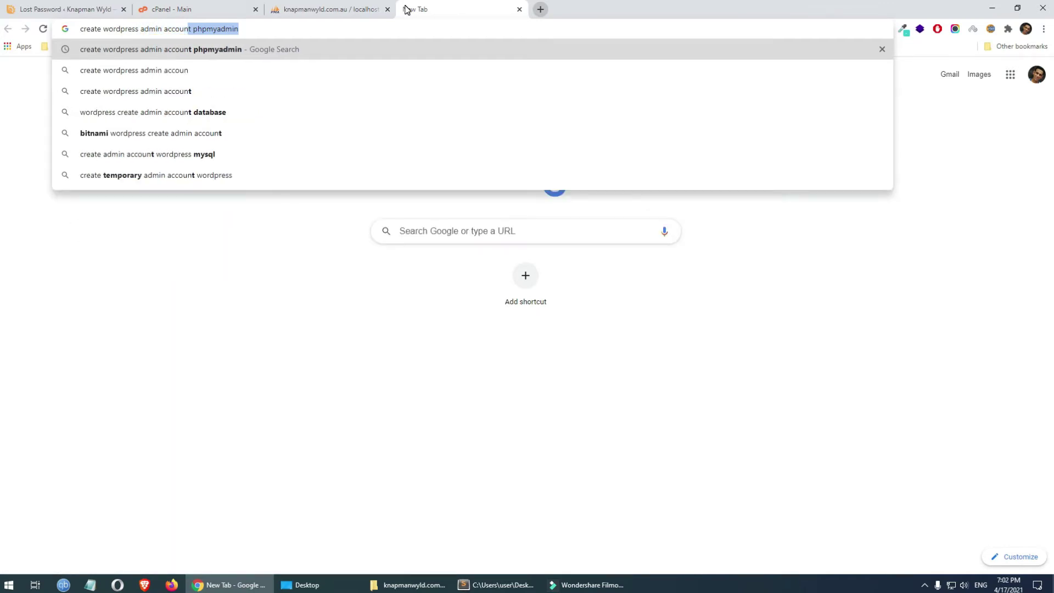
key(Return)
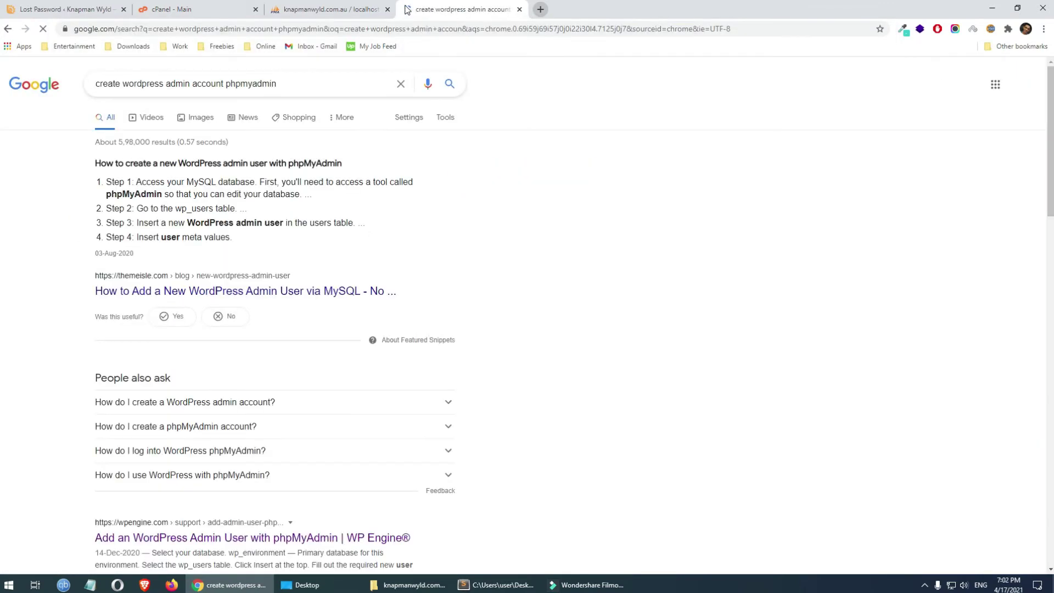
Open the WP Engine article on adding a WordPress admin user in a new tab and close the search results.
scroll(695, 270, down, 2)
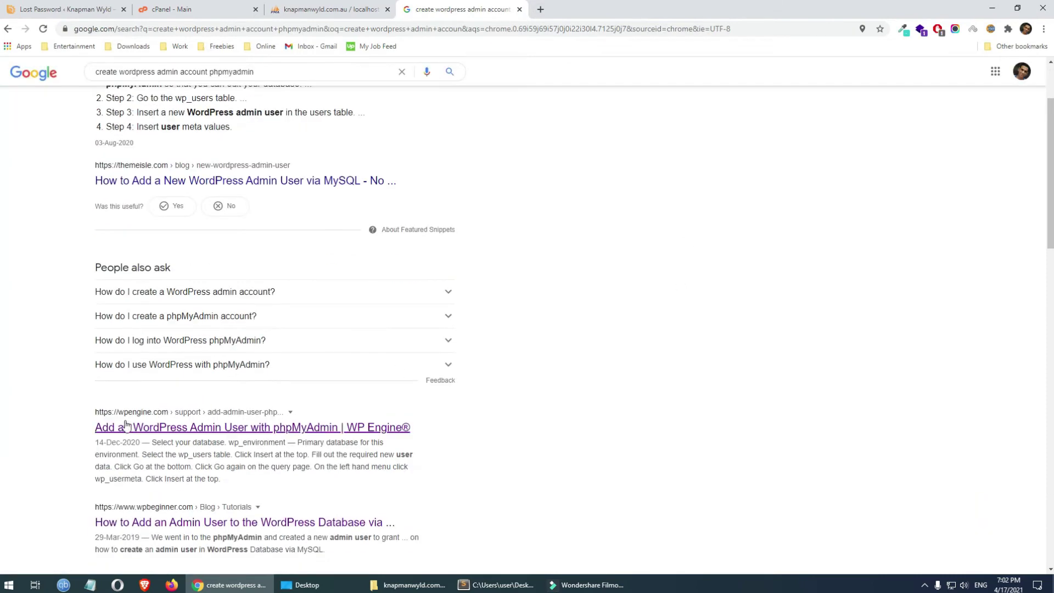
right_click(166, 433)
click(212, 438)
click(599, 10)
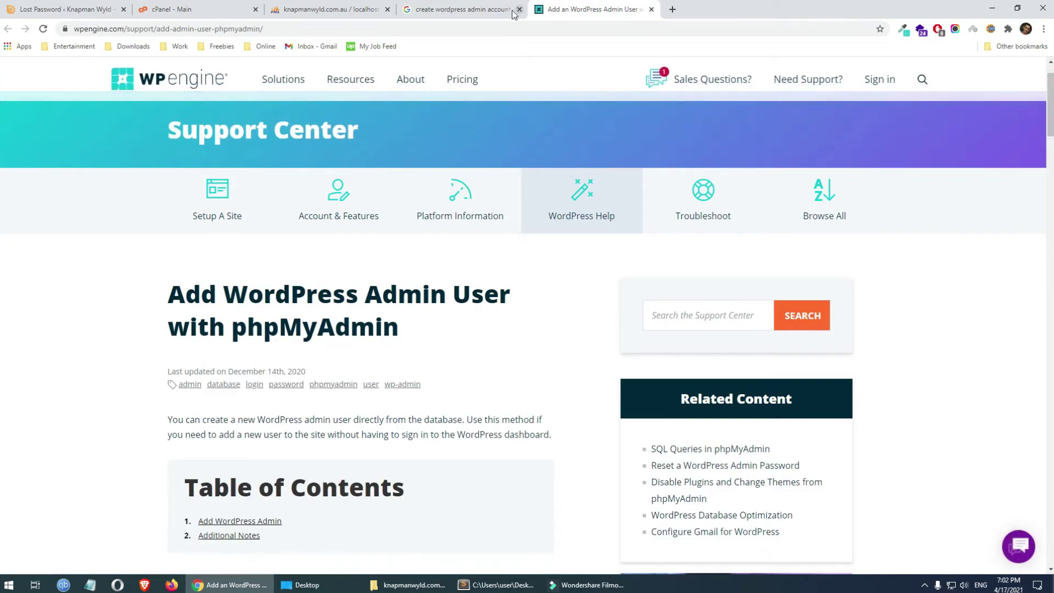
click(483, 9)
click(520, 9)
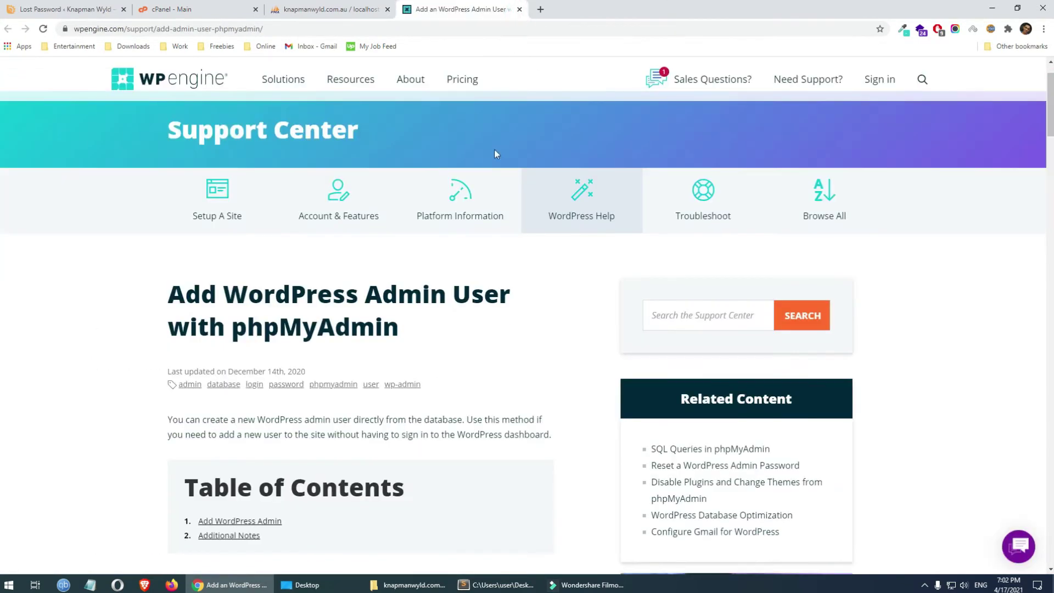
Examine the Add WordPress Admin instructions for choosing the database and the users table.
scroll(502, 141, down, 9)
scroll(1, 161, down, 10)
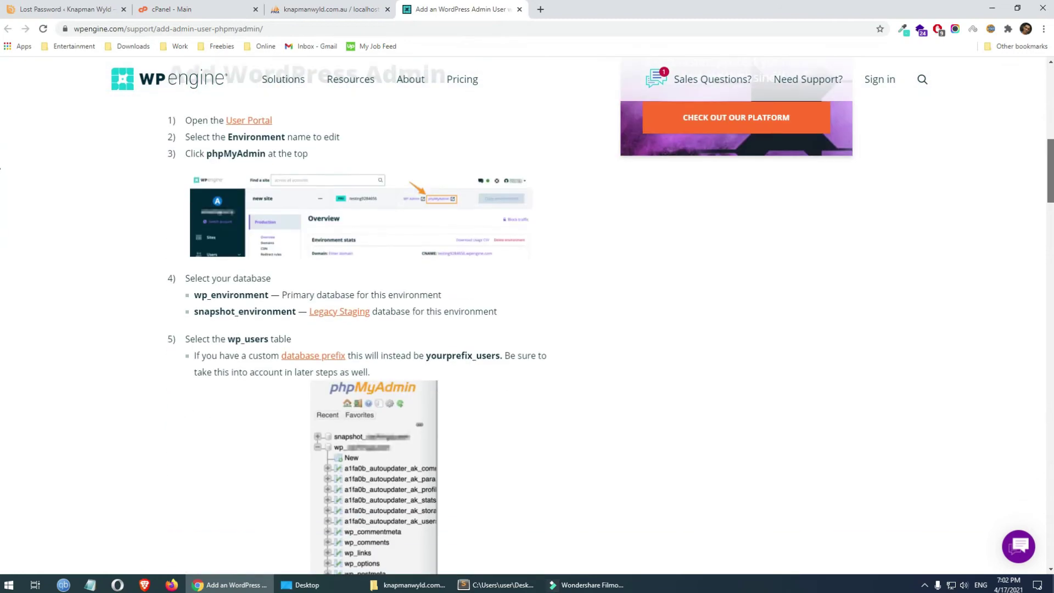
drag(1053, 236, 1053, 103)
scroll(1, 163, down, 8)
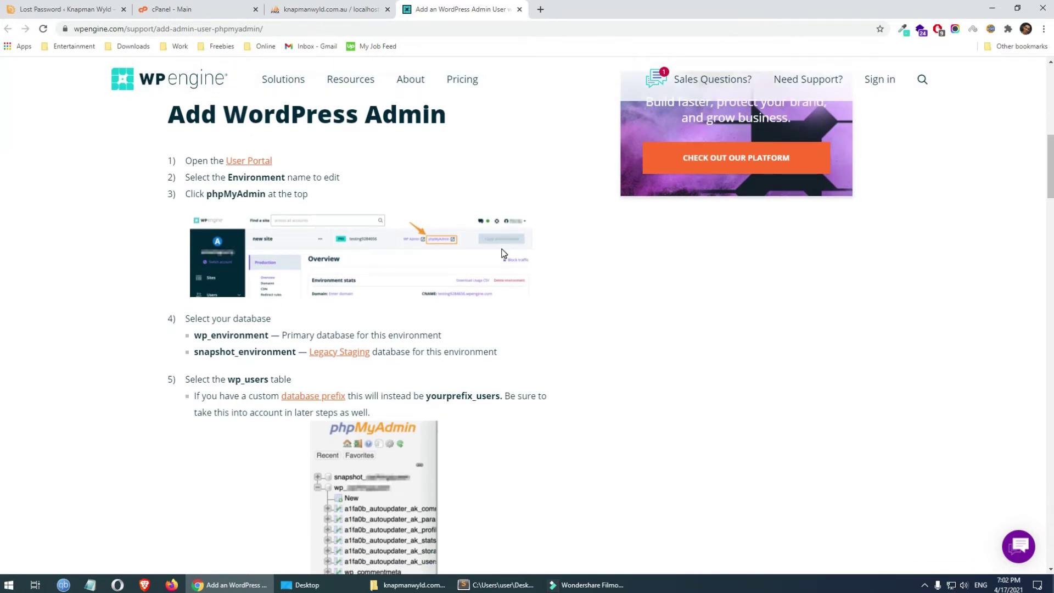
scroll(569, 464, down, 1)
scroll(569, 464, down, 1)
scroll(341, 360, up, 5)
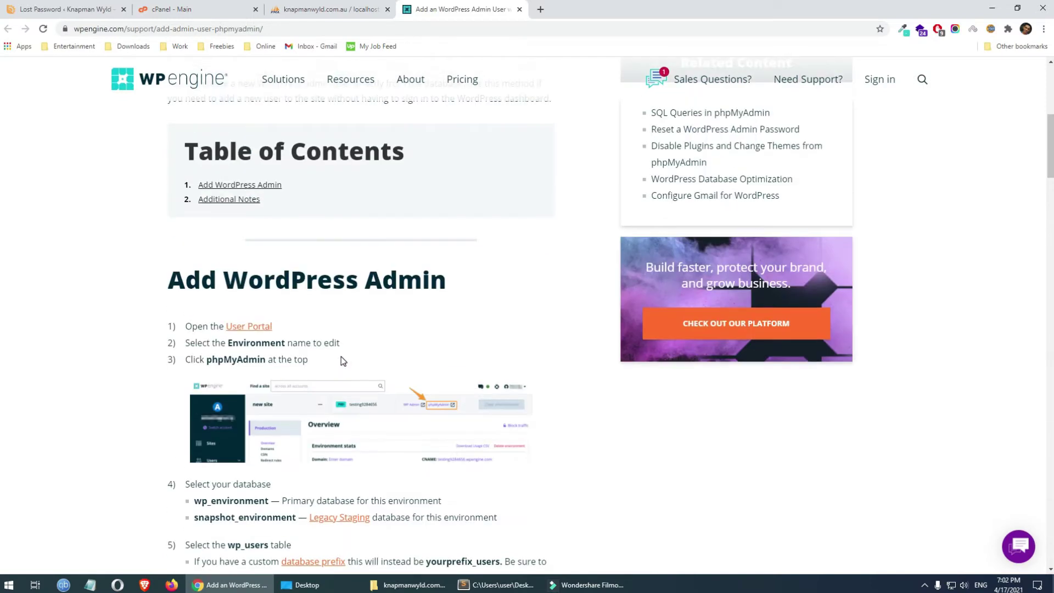
scroll(364, 351, down, 5)
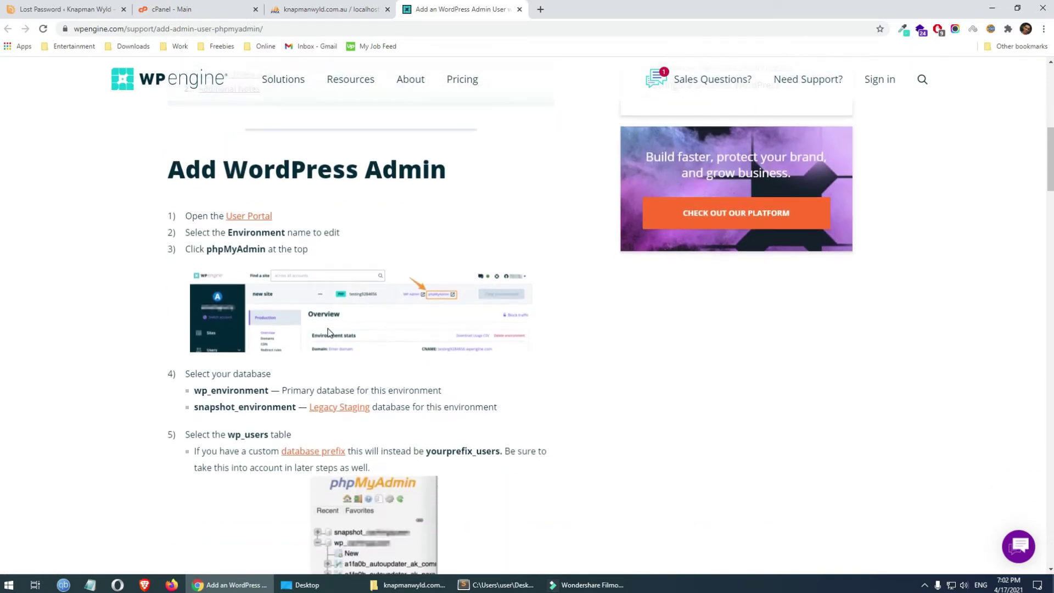
scroll(329, 330, down, 1)
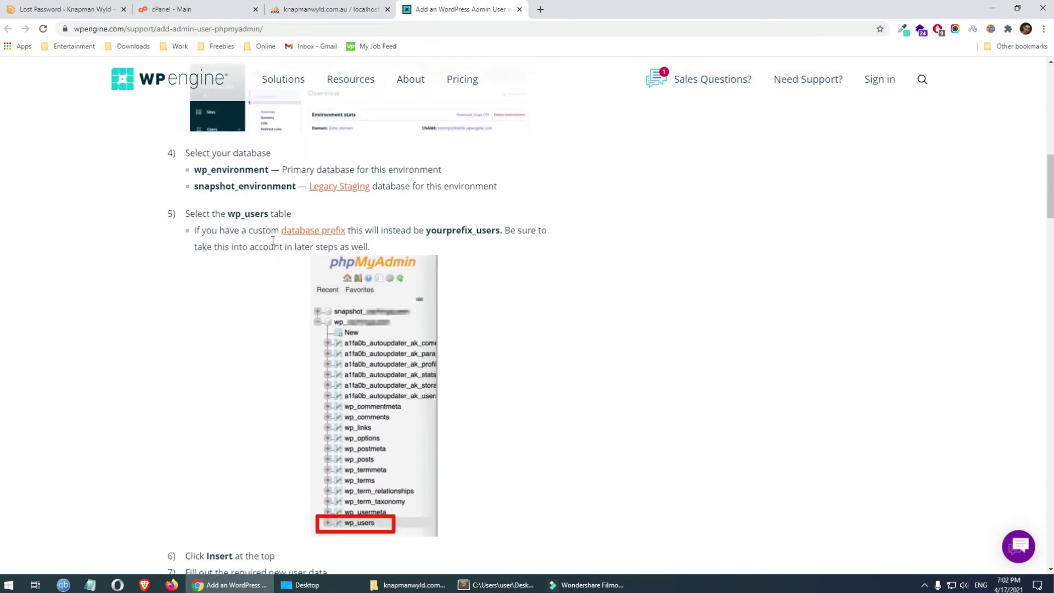
Following the guide's wp_users step, open the wp9n_users table of the WordPress database in phpMyAdmin.
double_click(241, 213)
click(293, 8)
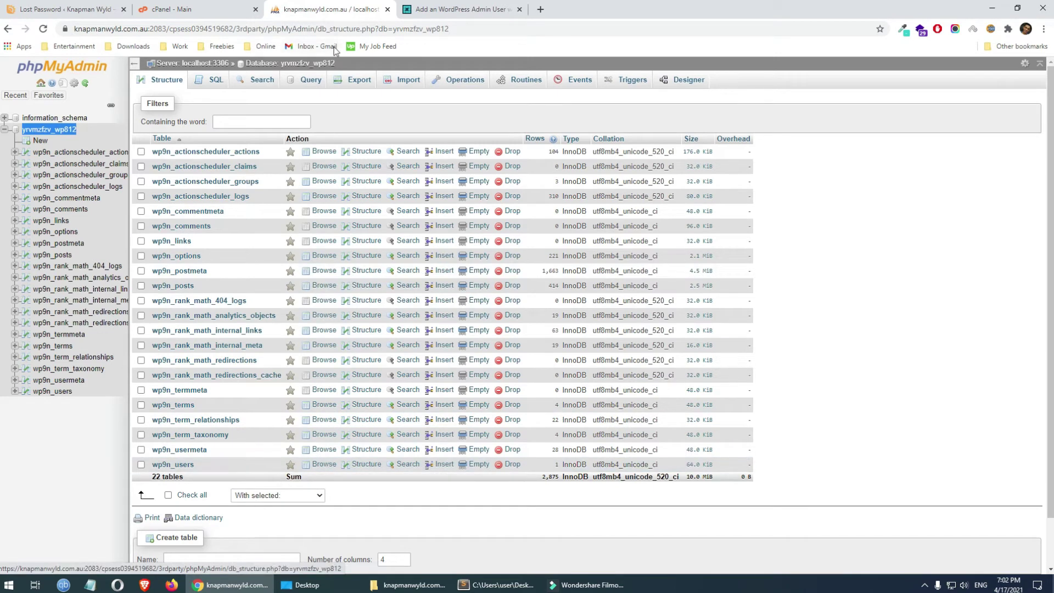
click(431, 12)
drag(259, 216, 269, 215)
click(319, 9)
click(173, 466)
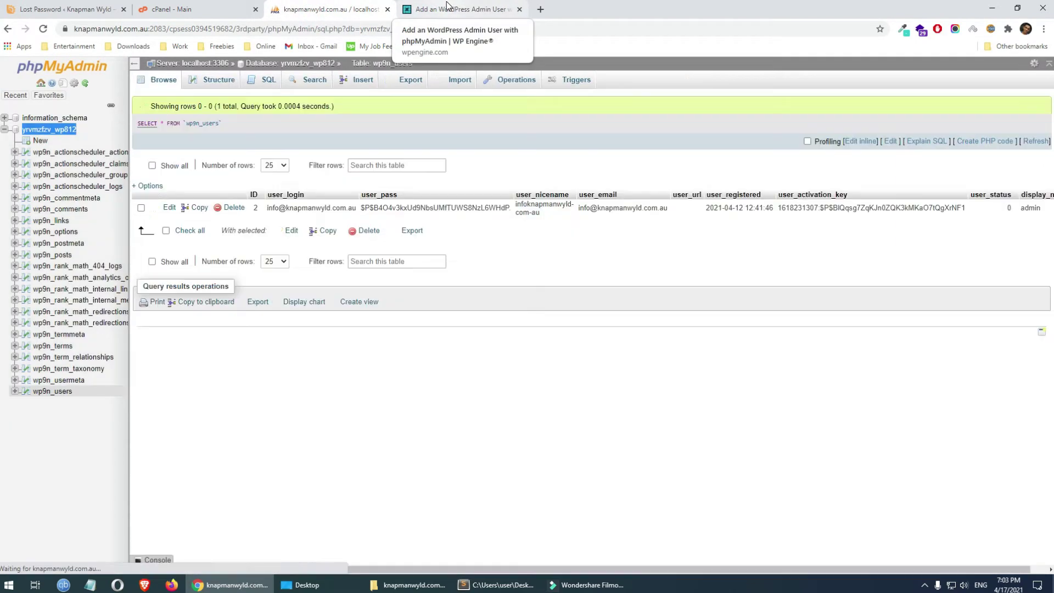
Read the guide's instructions for the required new user data and open the insert form for the wp9n_users table.
click(440, 7)
scroll(233, 245, down, 3)
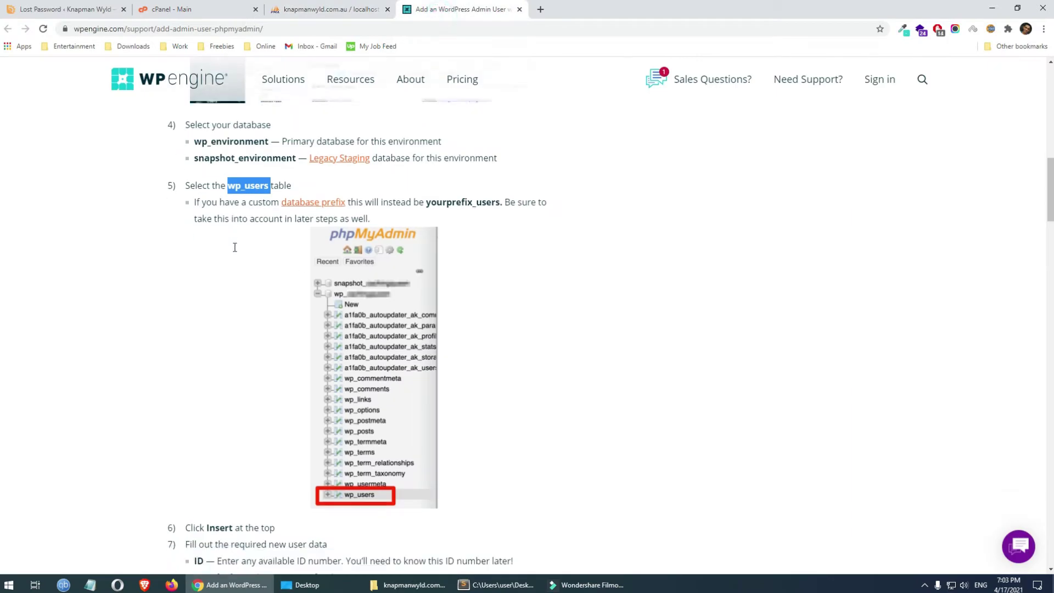
scroll(480, 247, down, 2)
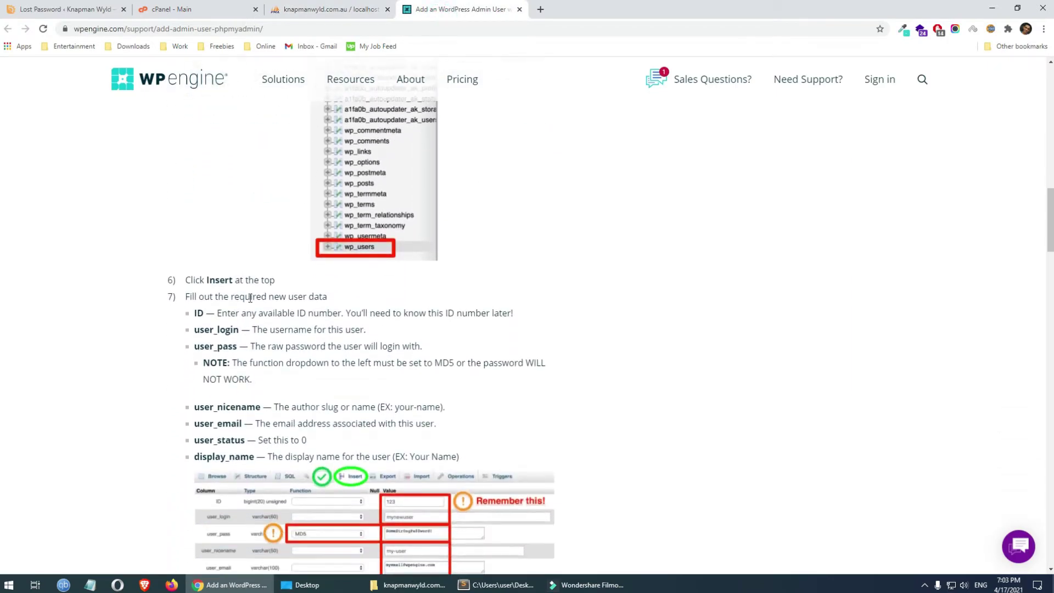
scroll(231, 274, down, 1)
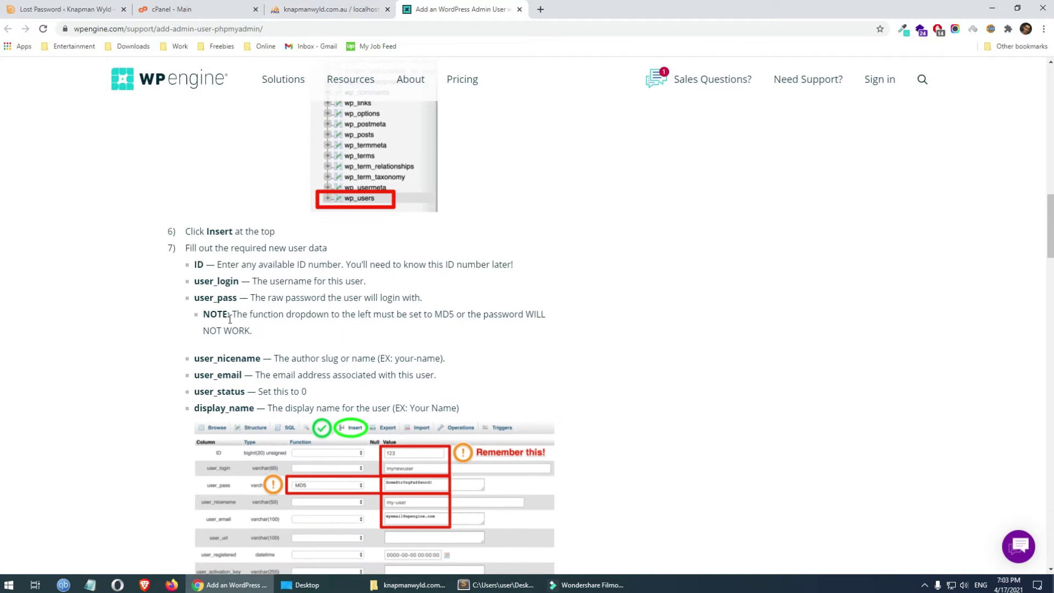
click(337, 9)
click(365, 82)
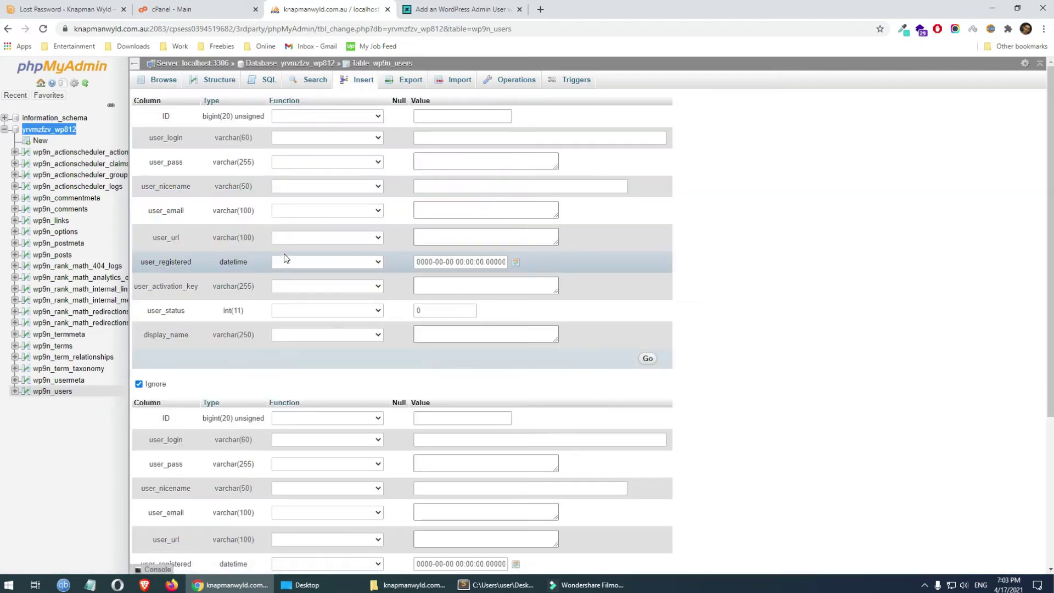
Check the existing user's ID in wp9n_users and enter 3 as the ID of a new row.
click(384, 63)
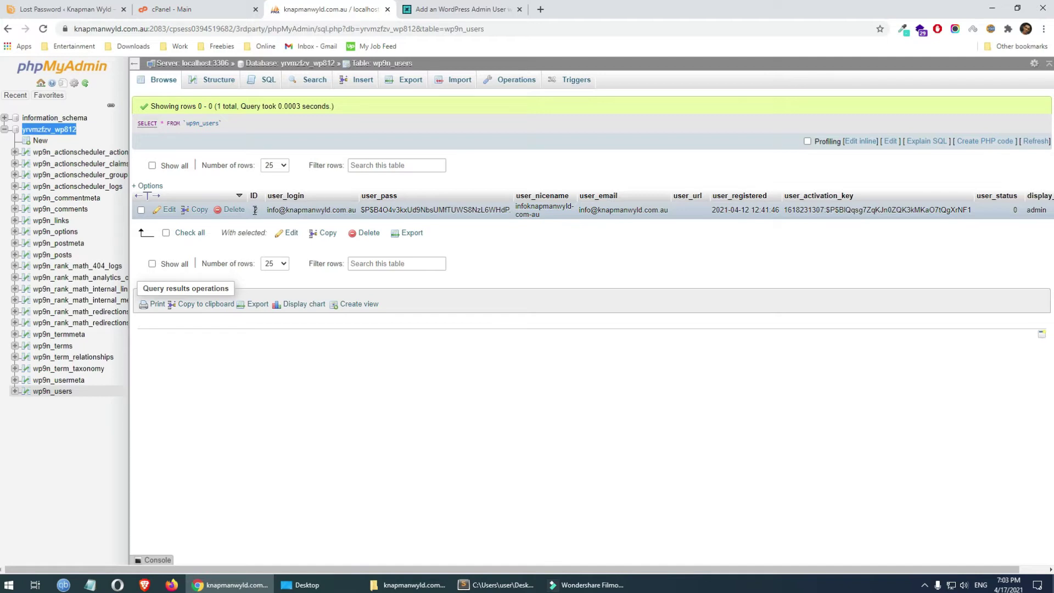
click(363, 82)
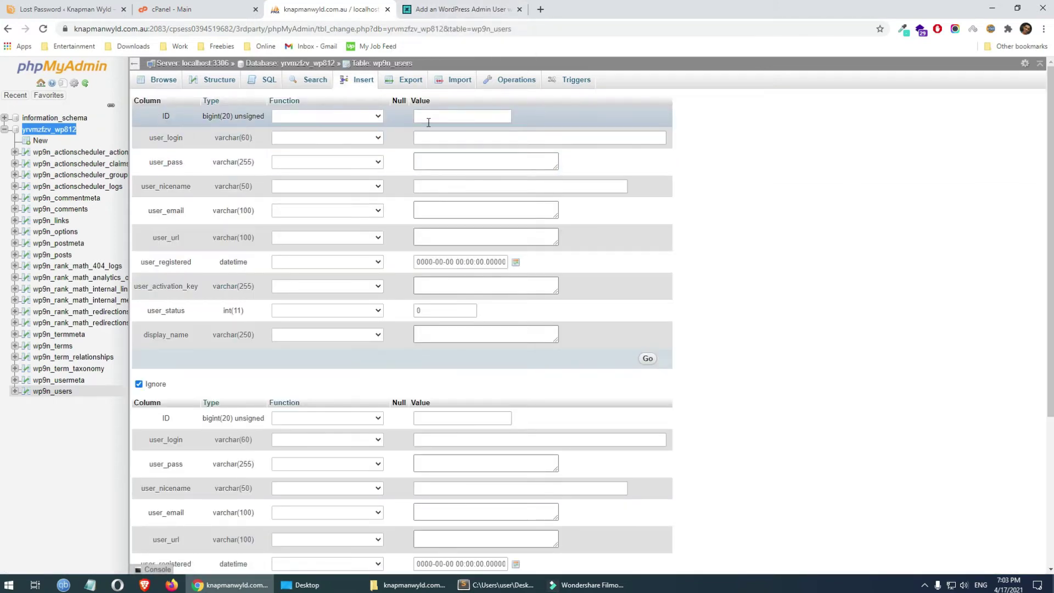
click(432, 118)
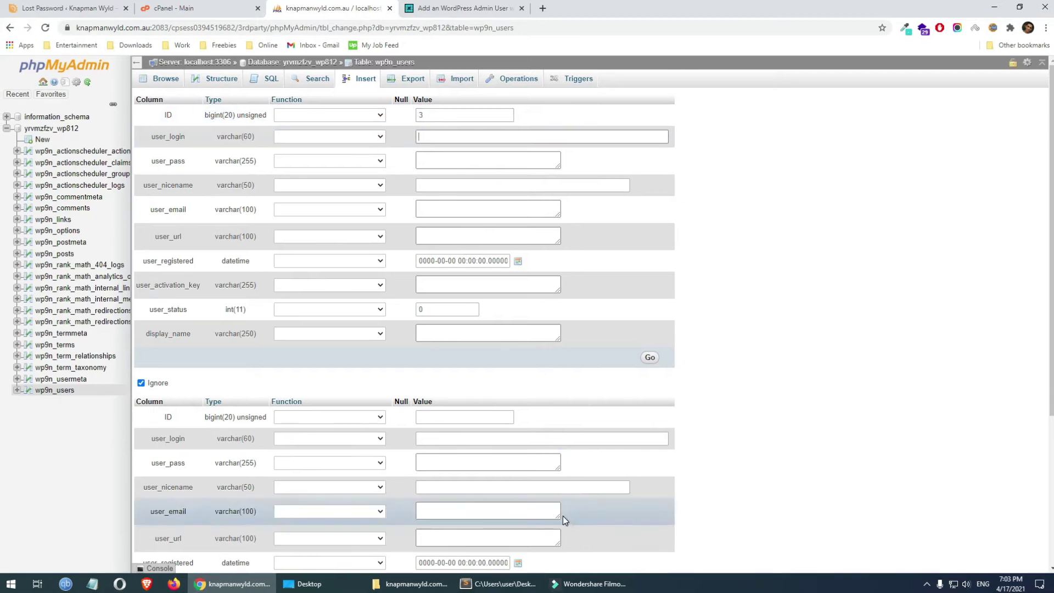
Add a "mail" line to the Sublime Text notes and copy the login e-mail and account password into user_login, user_email and user_pass.
click(498, 586)
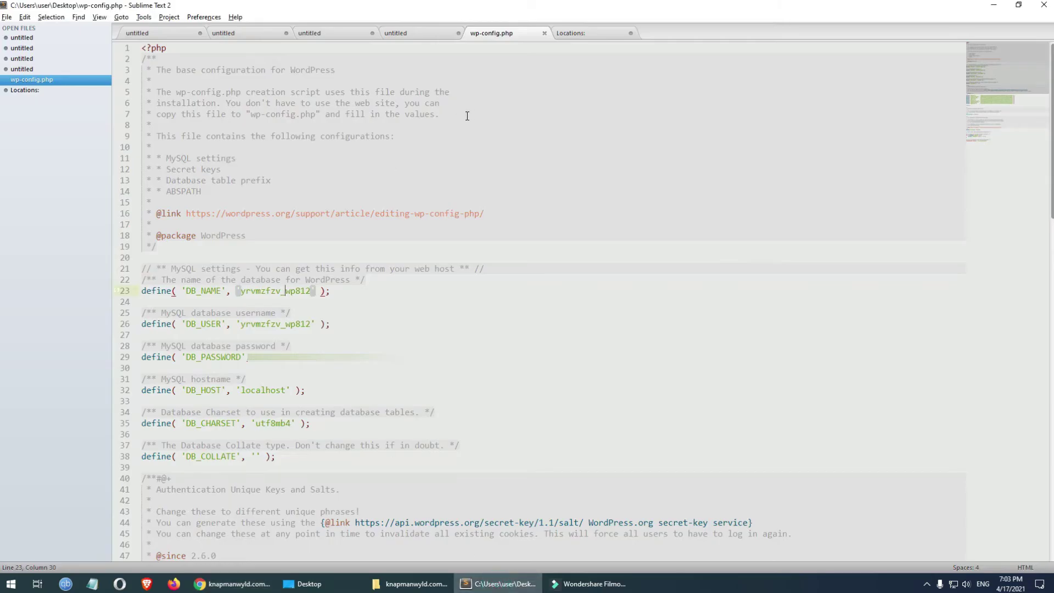
click(418, 33)
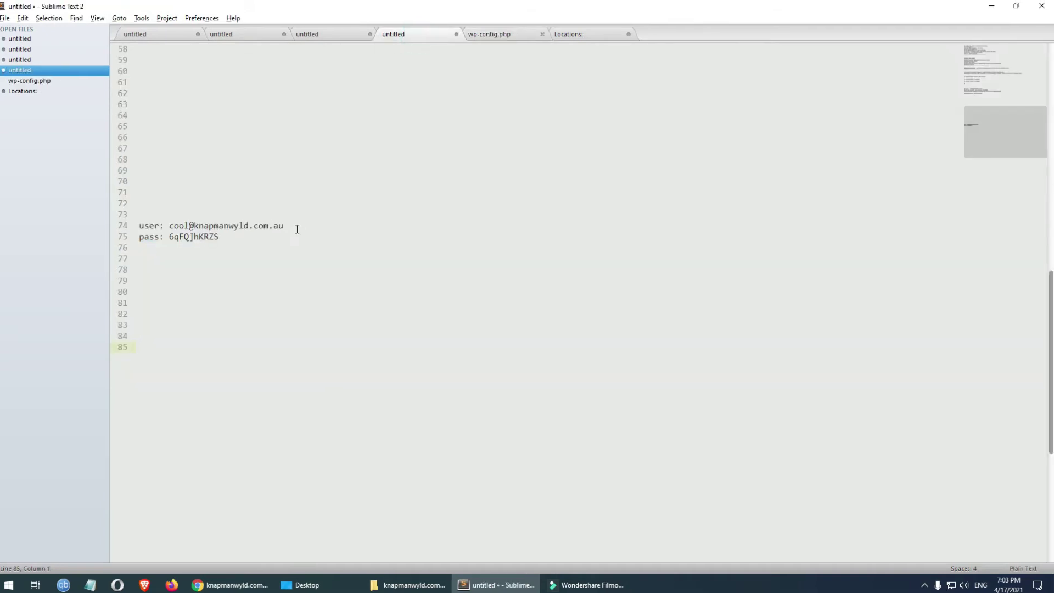
drag(296, 227, 170, 226)
key(ctrl+c)
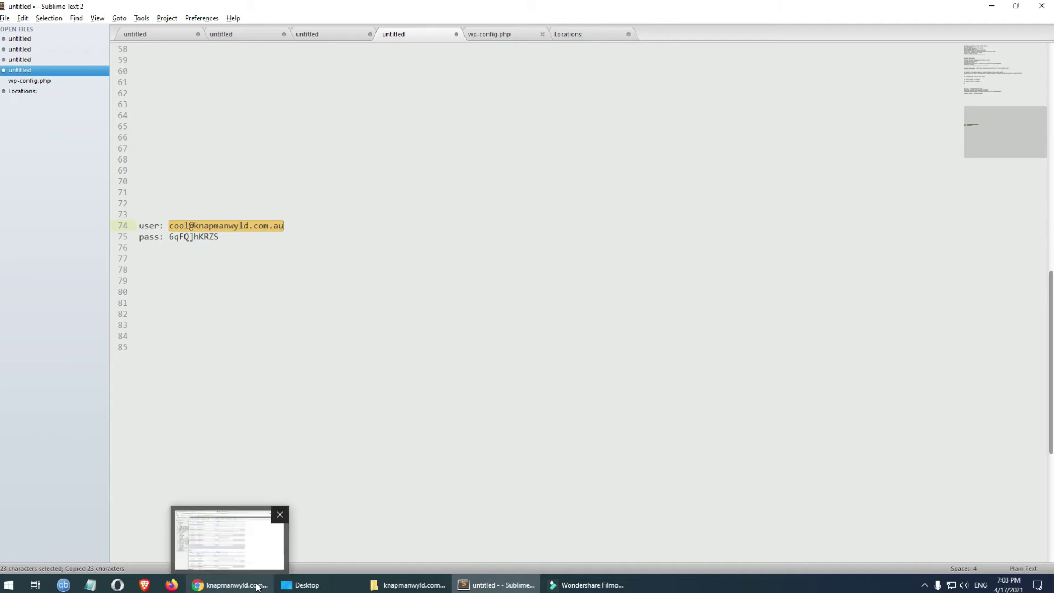
click(160, 244)
text(mail)
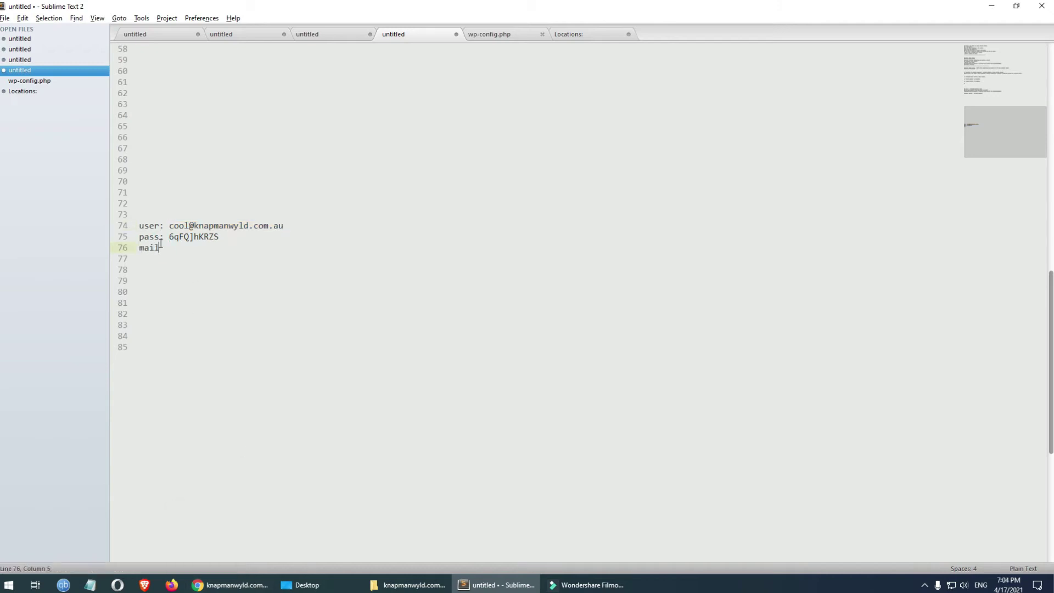
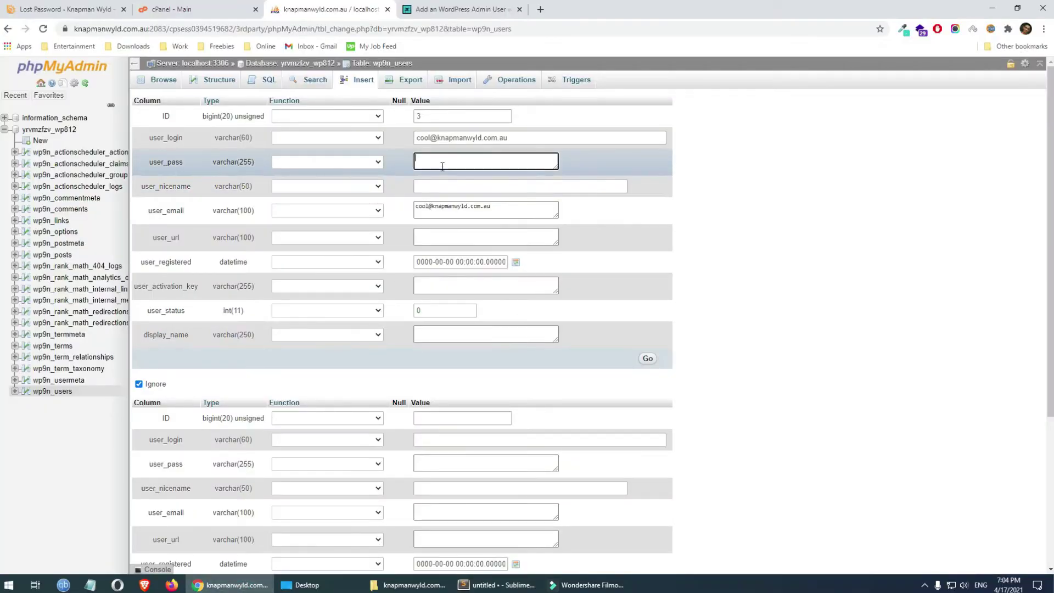
key(ctrl+v)
Consult the guide's ID, login and password notes and set the function for user_pass to MD5.
click(438, 8)
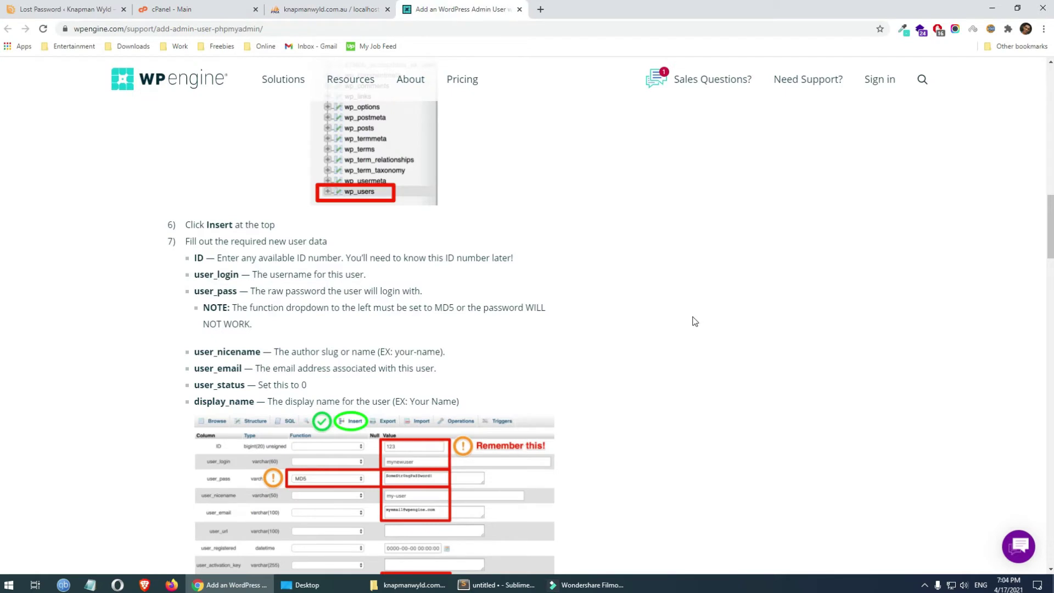
drag(267, 258, 324, 258)
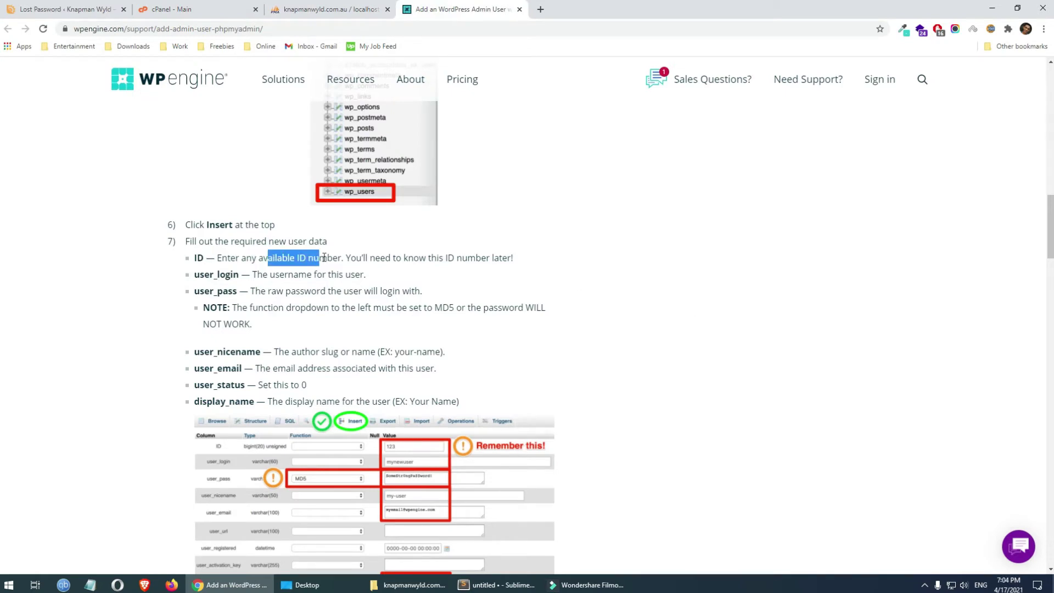
drag(214, 275, 329, 275)
drag(245, 291, 389, 293)
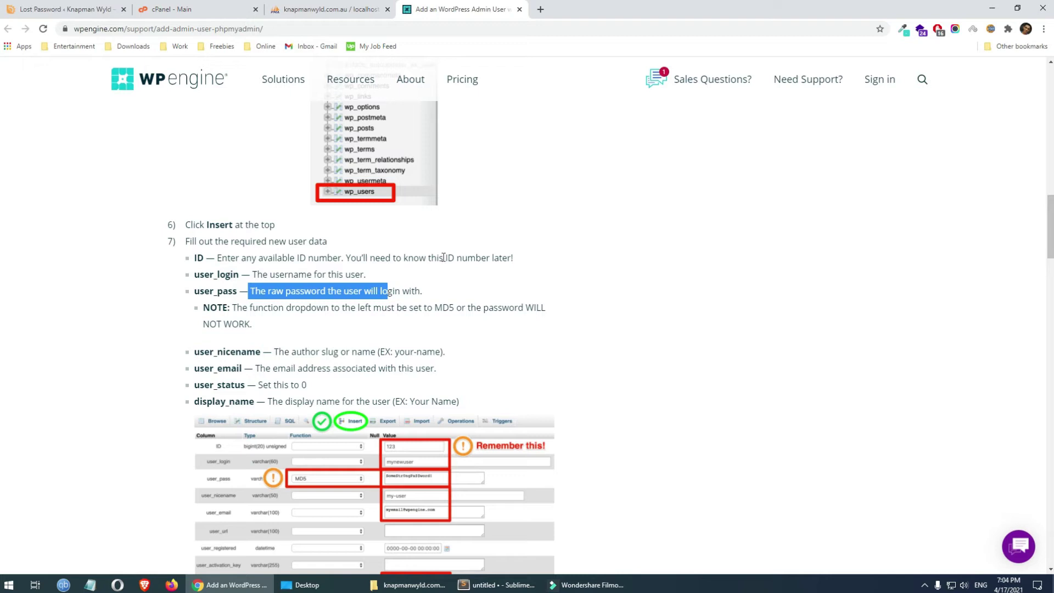
drag(433, 308, 467, 308)
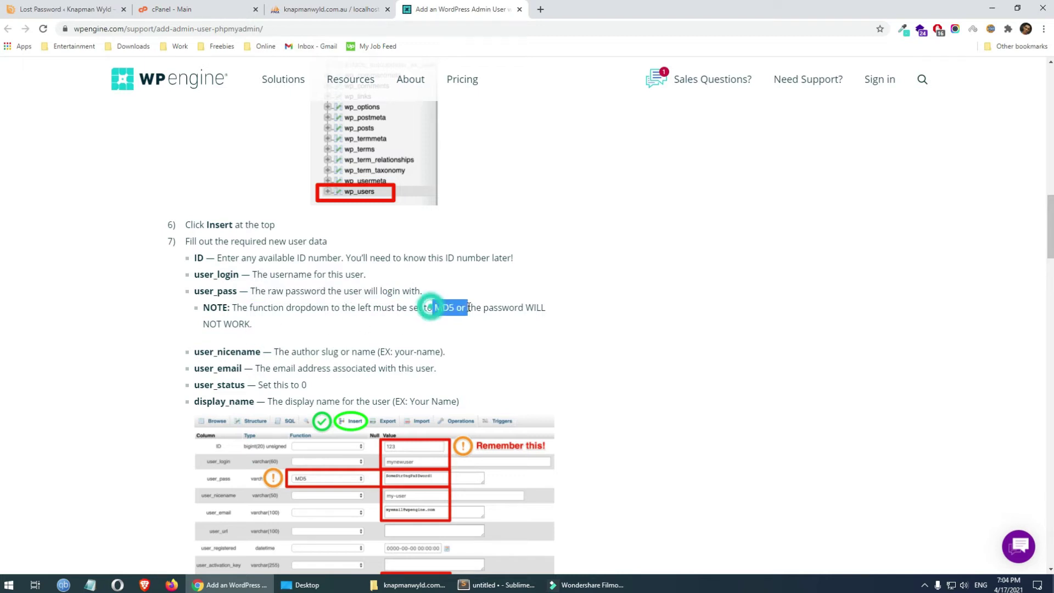
click(360, 12)
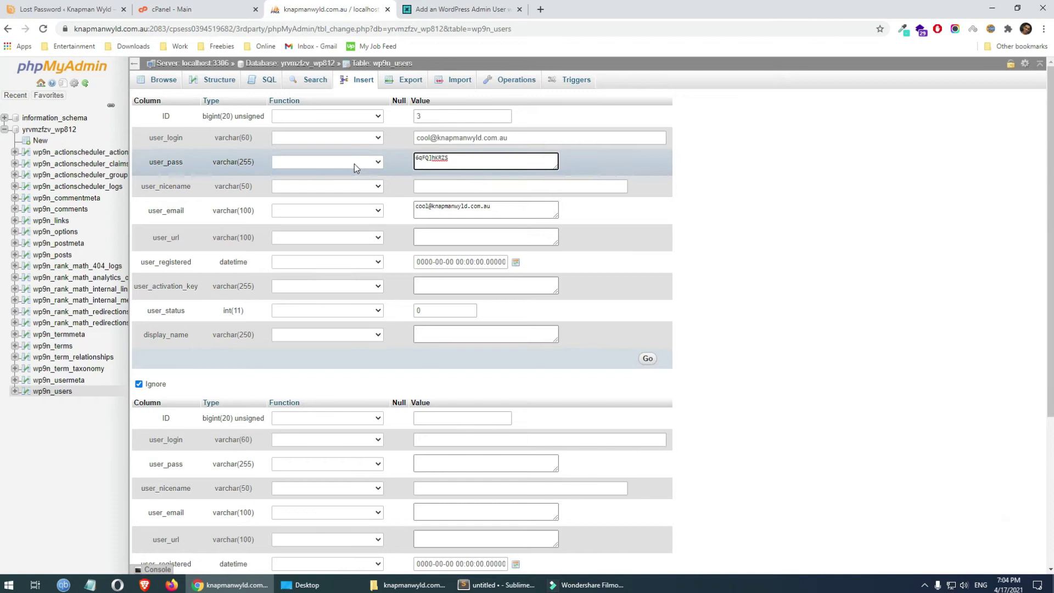
click(354, 162)
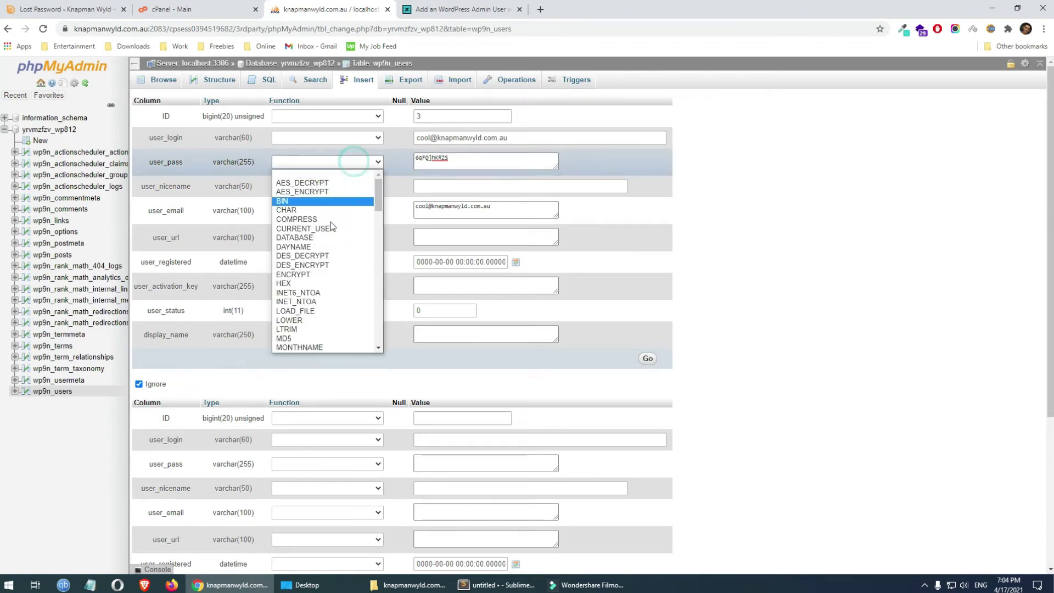
click(310, 339)
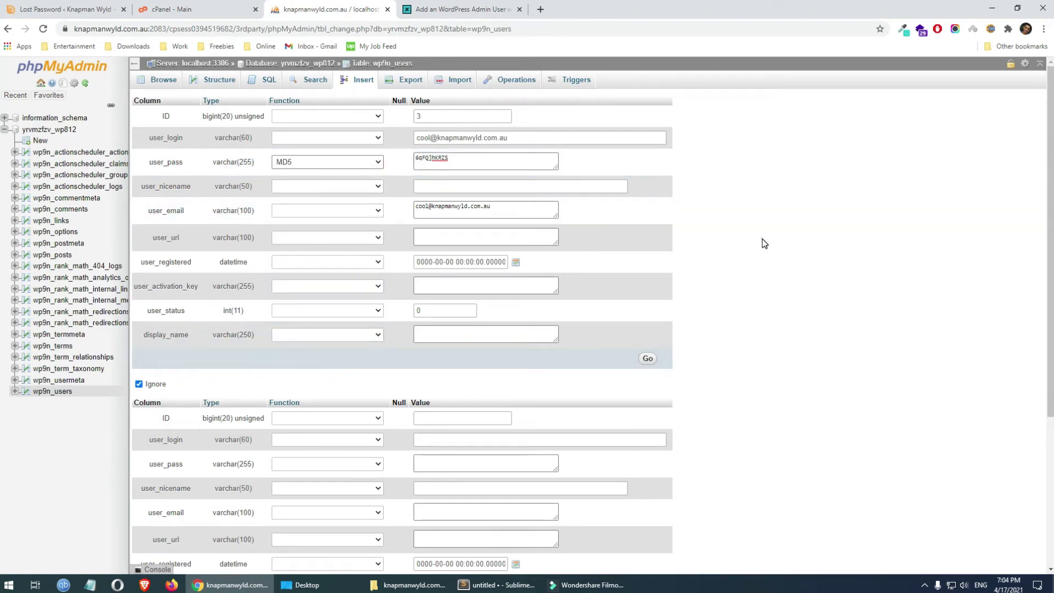
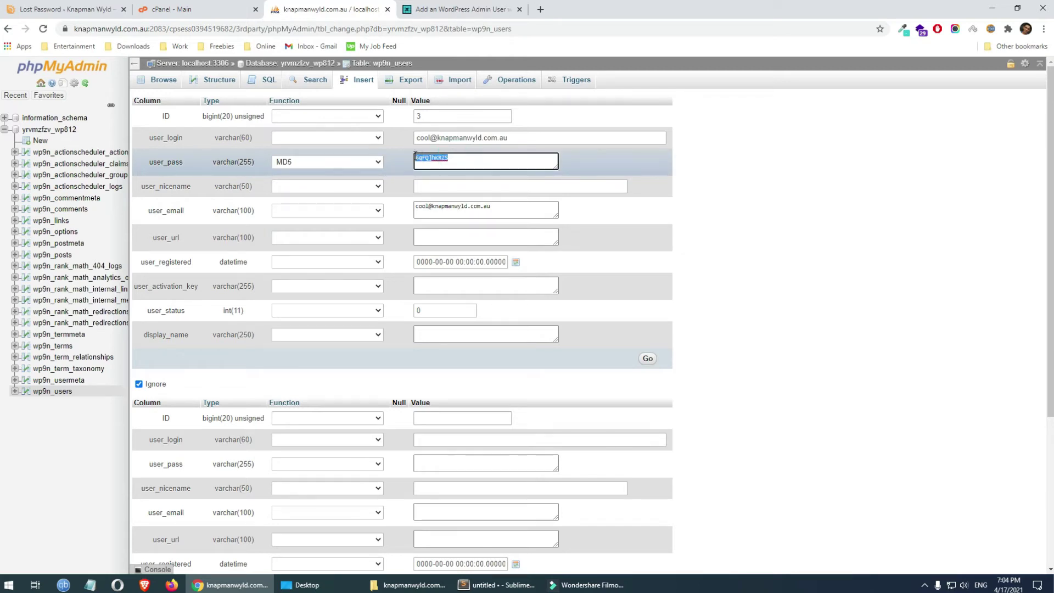
click(786, 251)
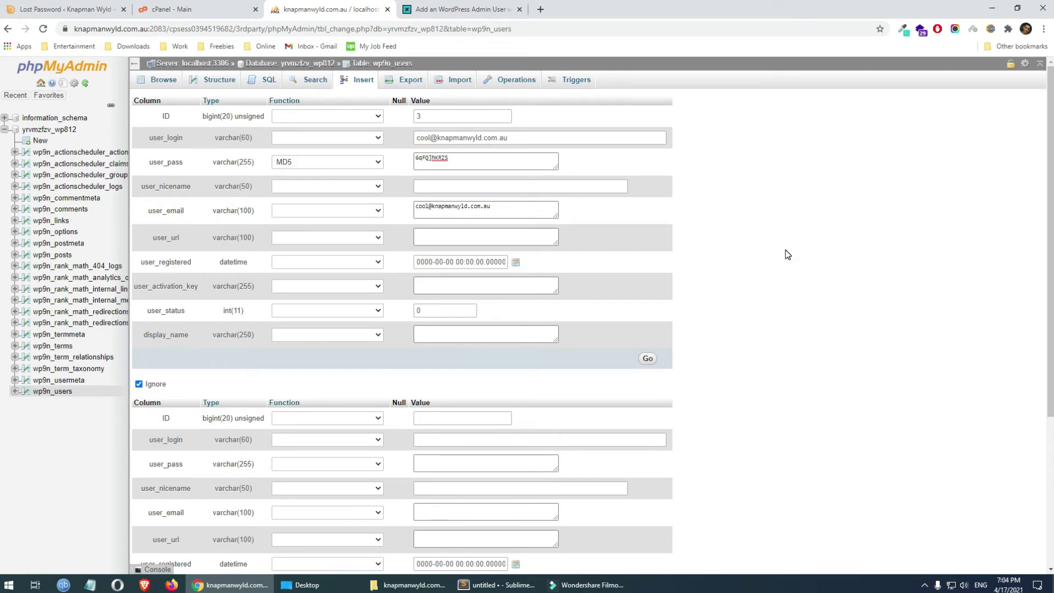
Examine the guide's user_nicename, user_email and user_status requirements and compare them with the new row's form.
click(460, 9)
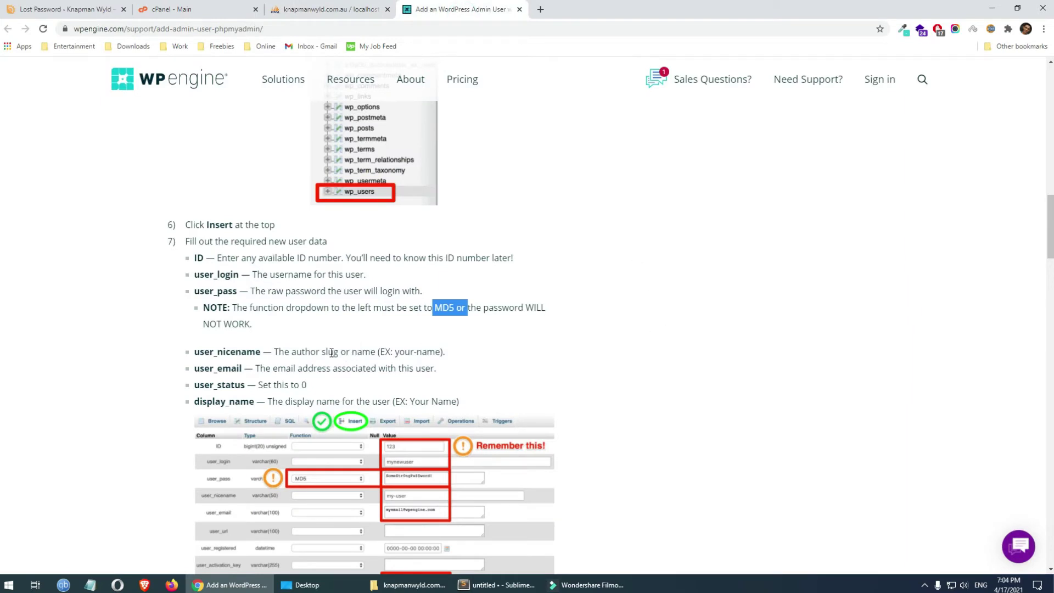
click(243, 357)
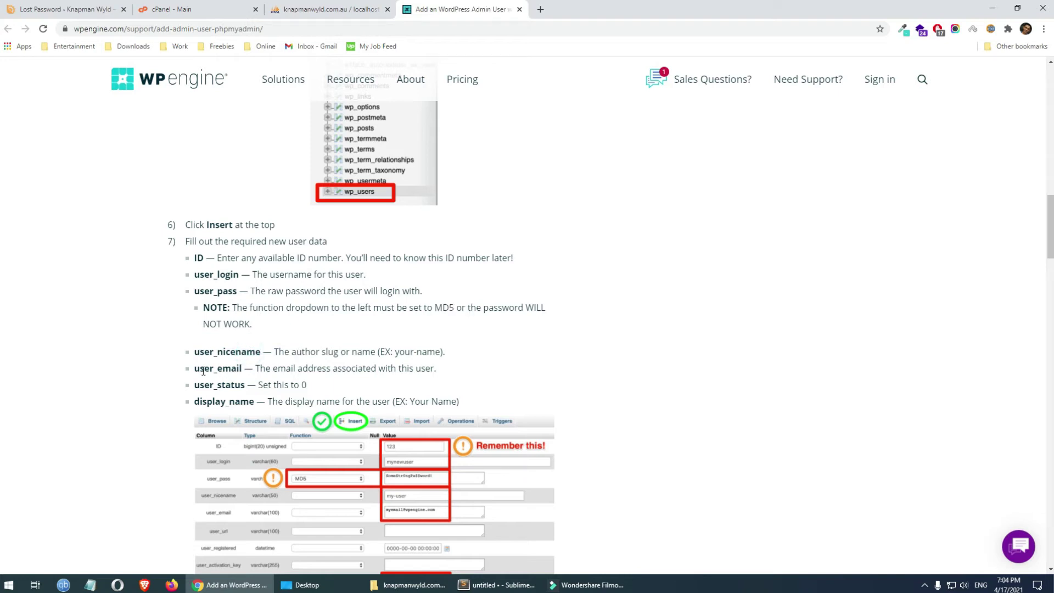
drag(203, 371, 254, 370)
drag(324, 391, 259, 386)
click(378, 10)
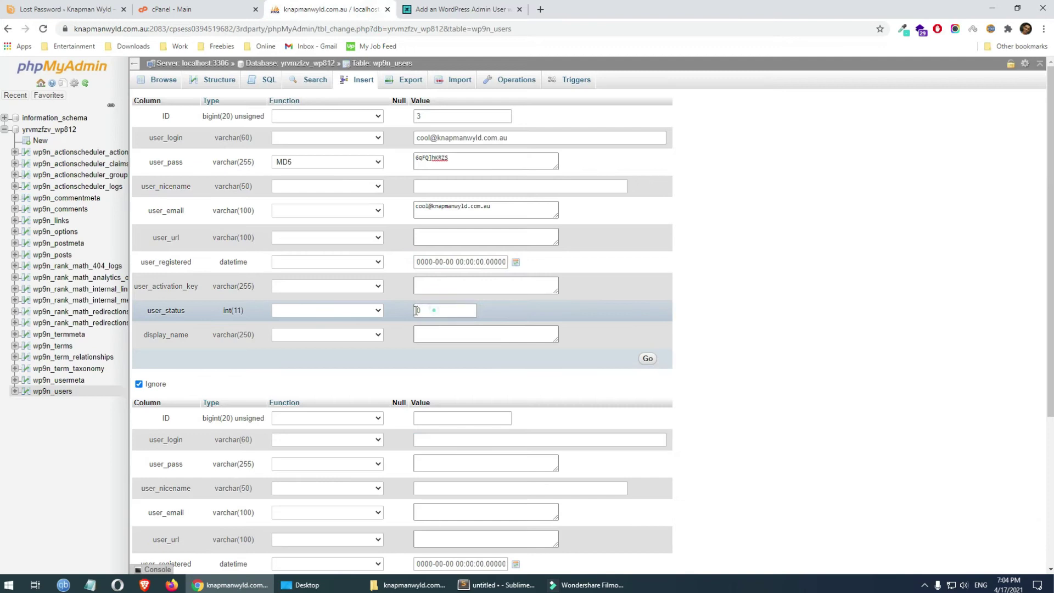
click(757, 279)
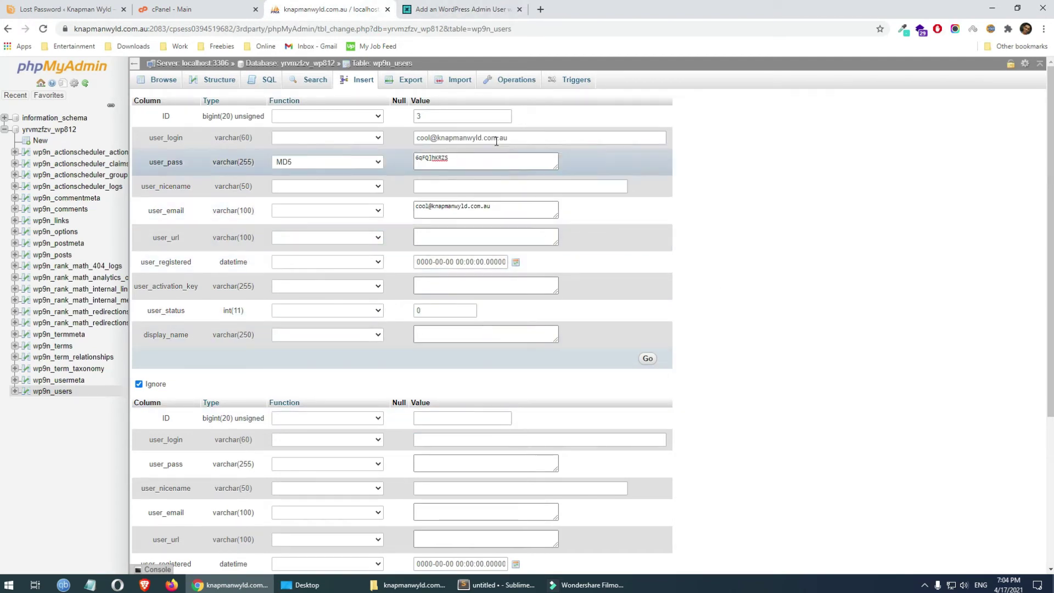
Review the new row's ID, e-mail and status values and insert the user into wp9n_users.
drag(439, 116, 419, 116)
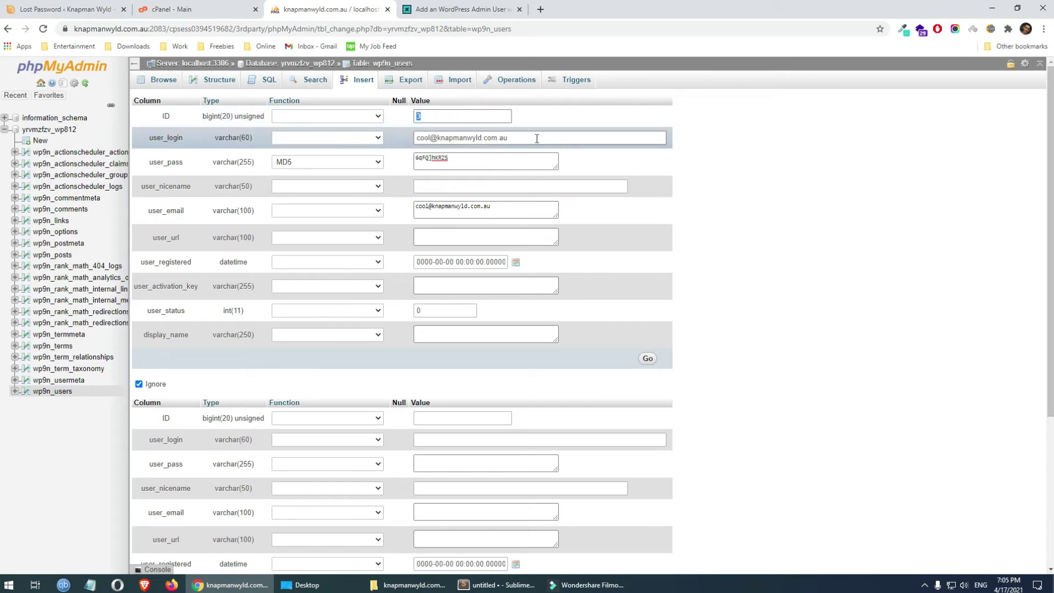
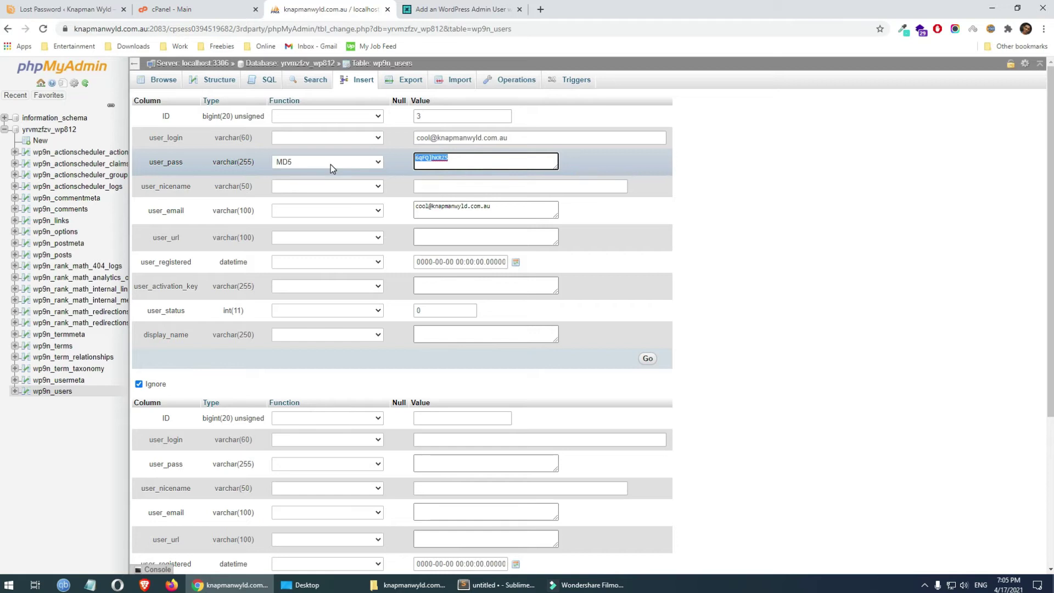
drag(501, 209, 400, 209)
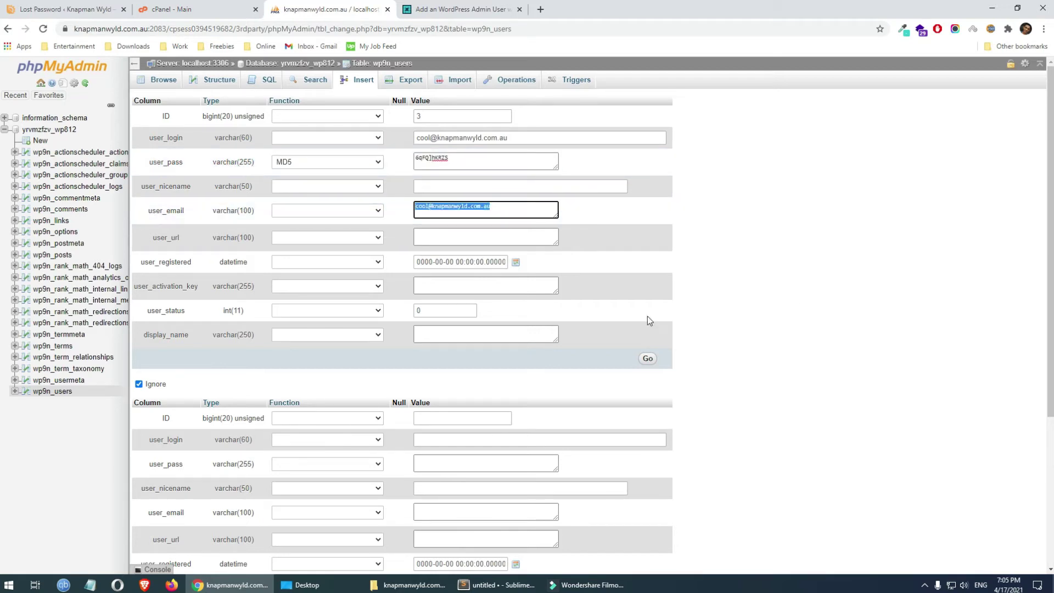
drag(442, 310, 408, 310)
click(824, 314)
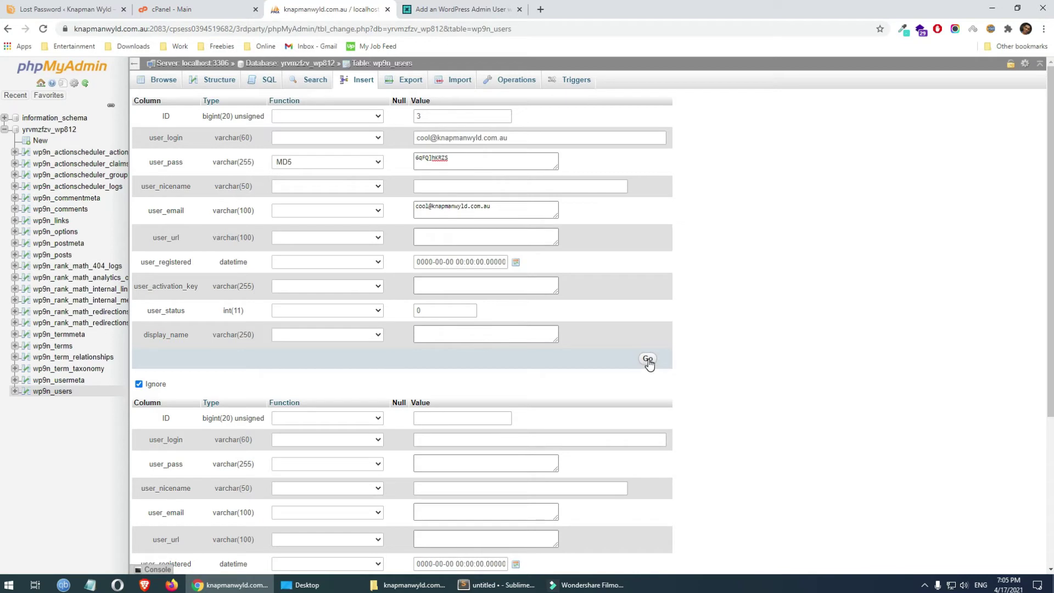
click(649, 360)
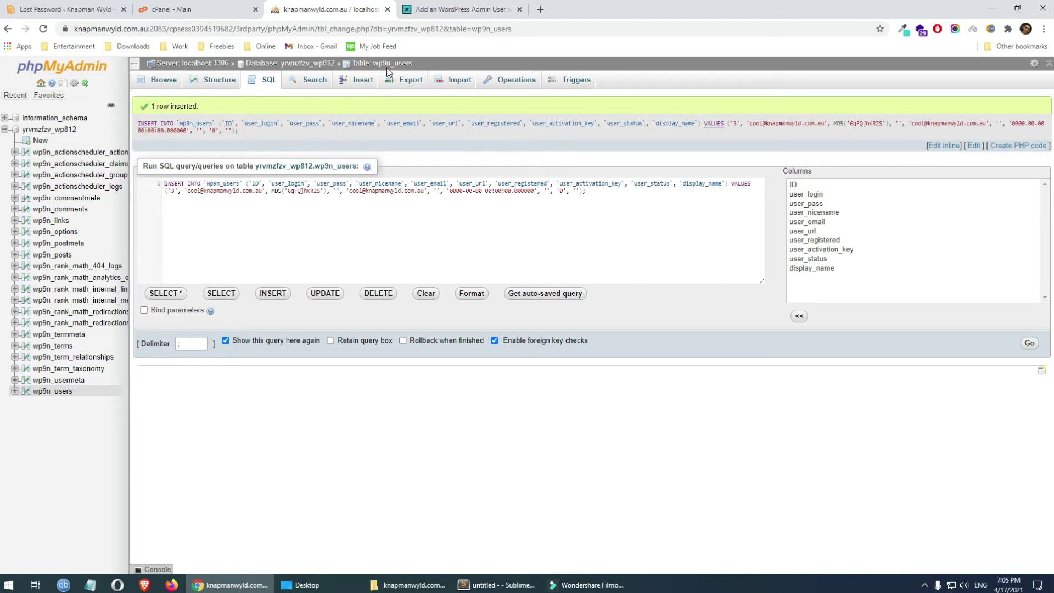
Return to the database's table list and read the guide's instructions on opening the wp_usermeta table.
click(302, 67)
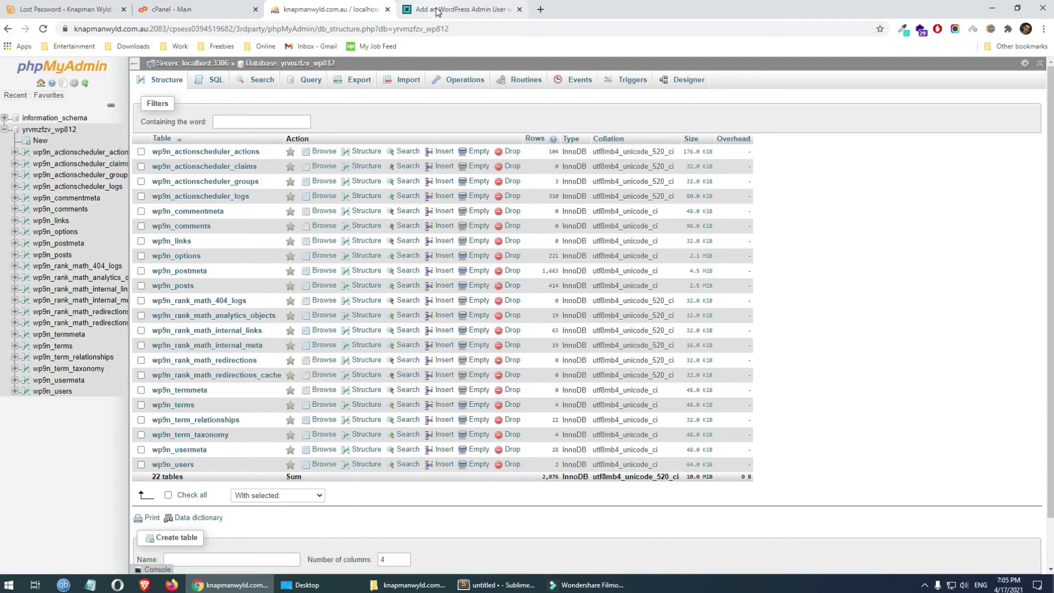
click(432, 8)
scroll(555, 295, down, 7)
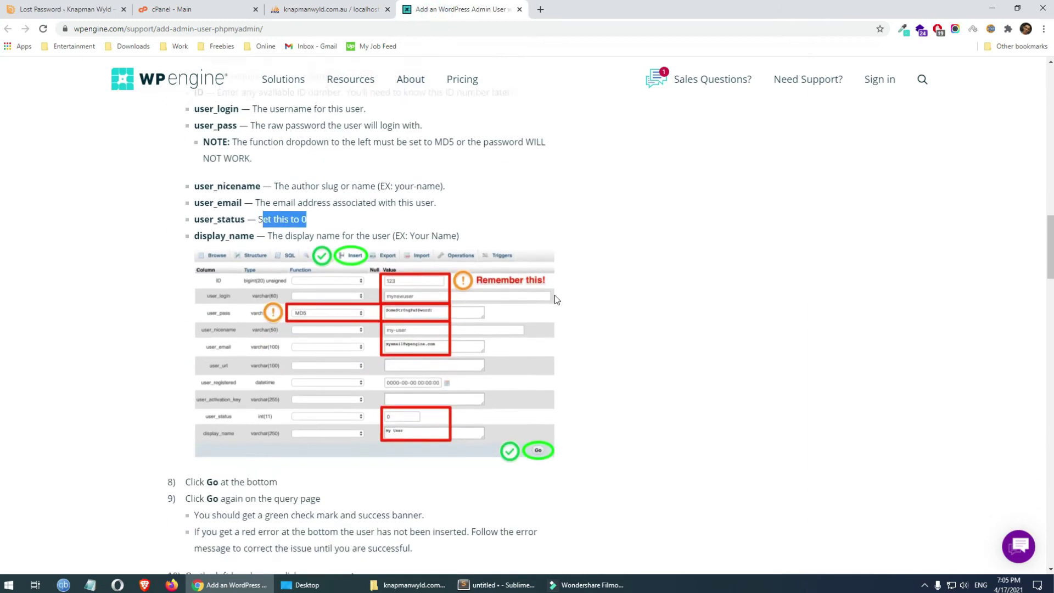
scroll(553, 304, down, 1)
scroll(281, 291, down, 2)
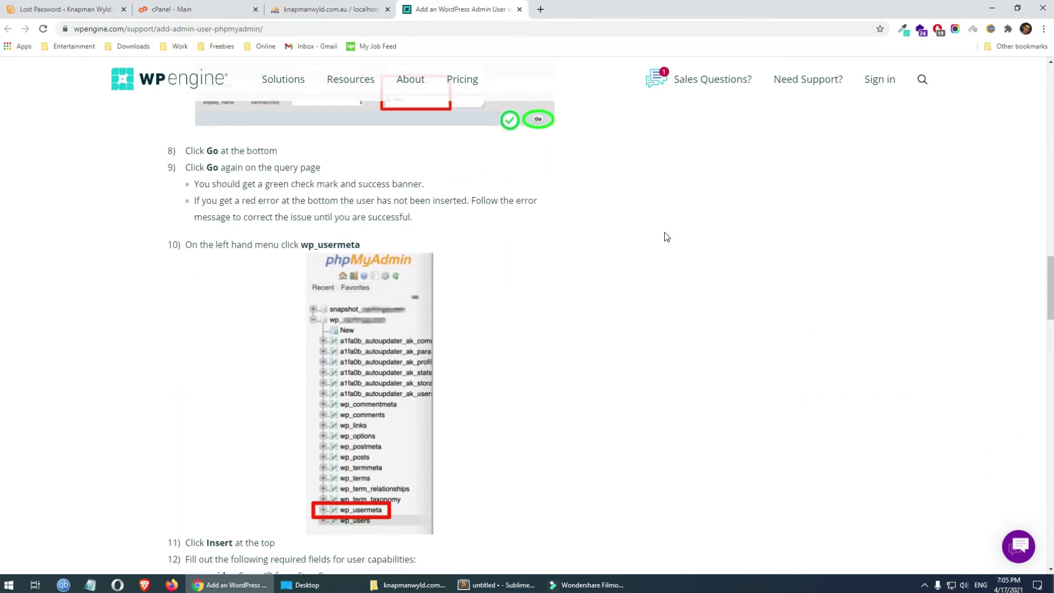
Check the table named in the guide's step 10 and open wp9n_usermeta in the database.
scroll(666, 236, down, 1)
double_click(333, 189)
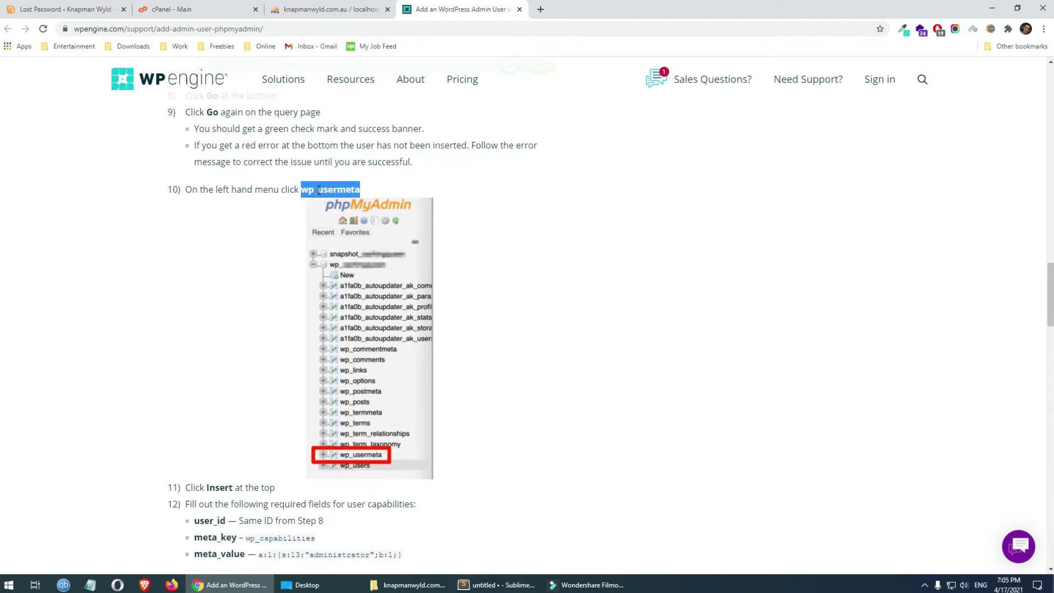
click(332, 9)
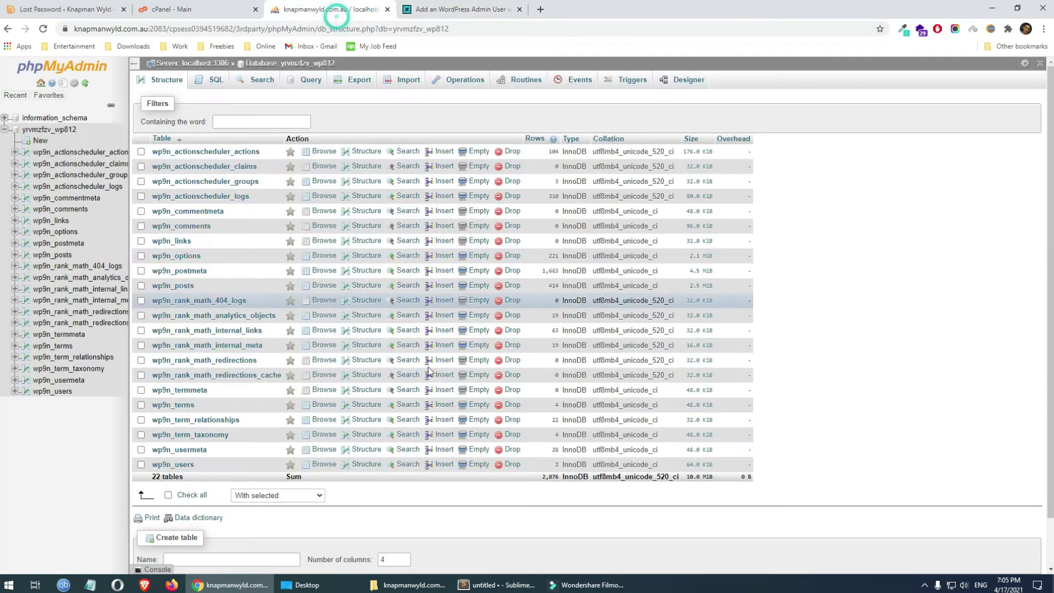
click(180, 453)
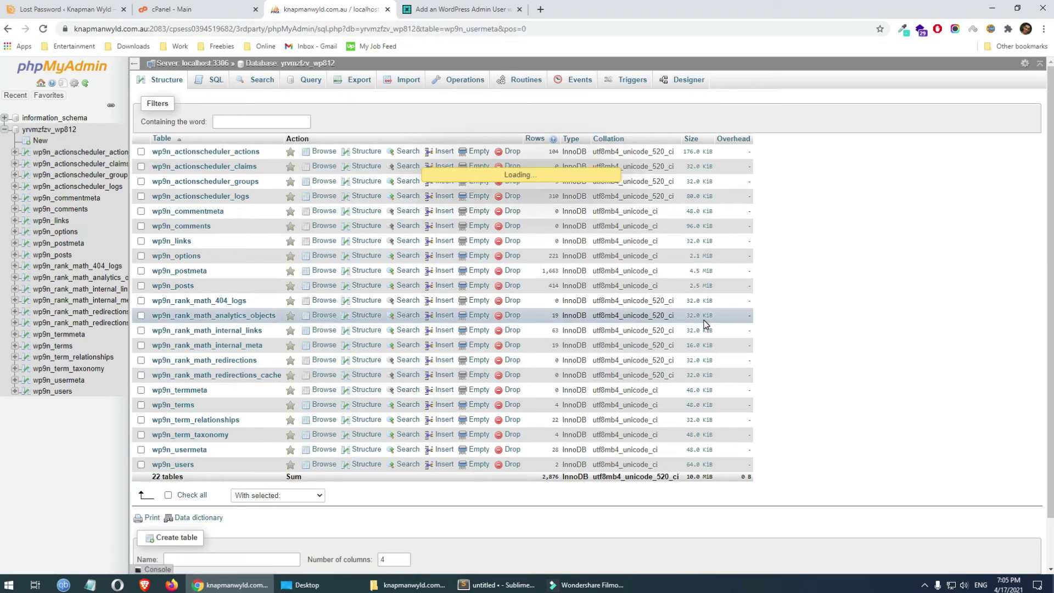
scroll(851, 311, down, 2)
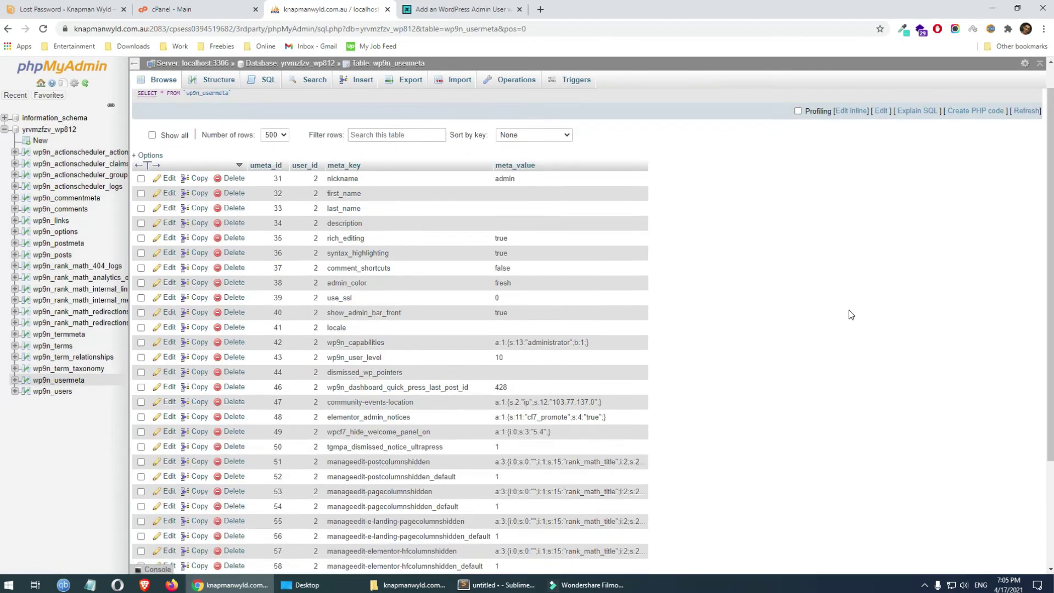
Examine the guide's user_id, meta_key and meta_value requirements for the user capabilities row.
click(470, 10)
scroll(725, 288, down, 3)
scroll(726, 288, up, 3)
scroll(506, 365, down, 4)
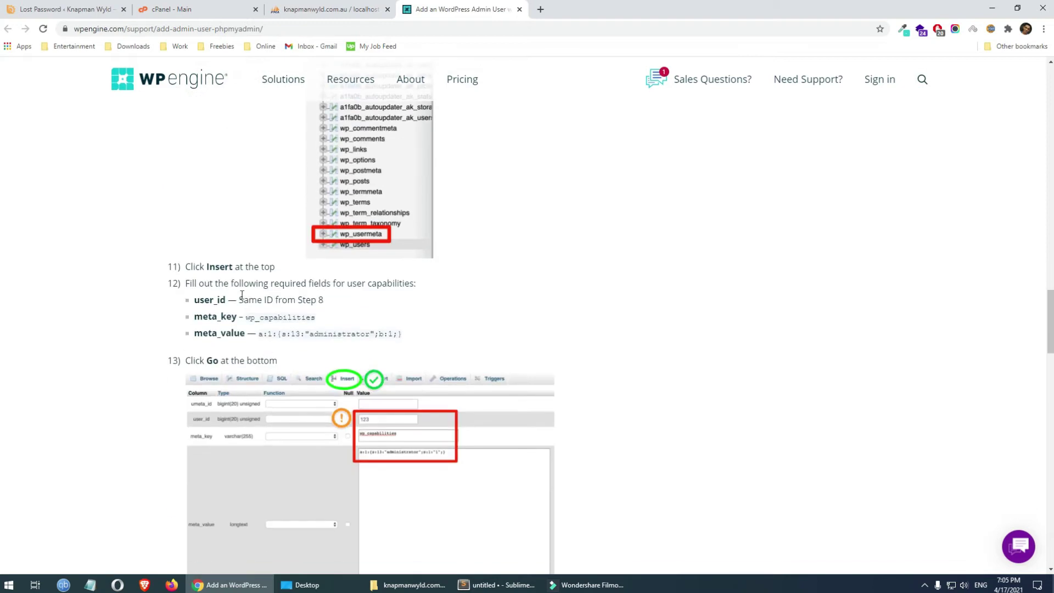
scroll(452, 280, down, 2)
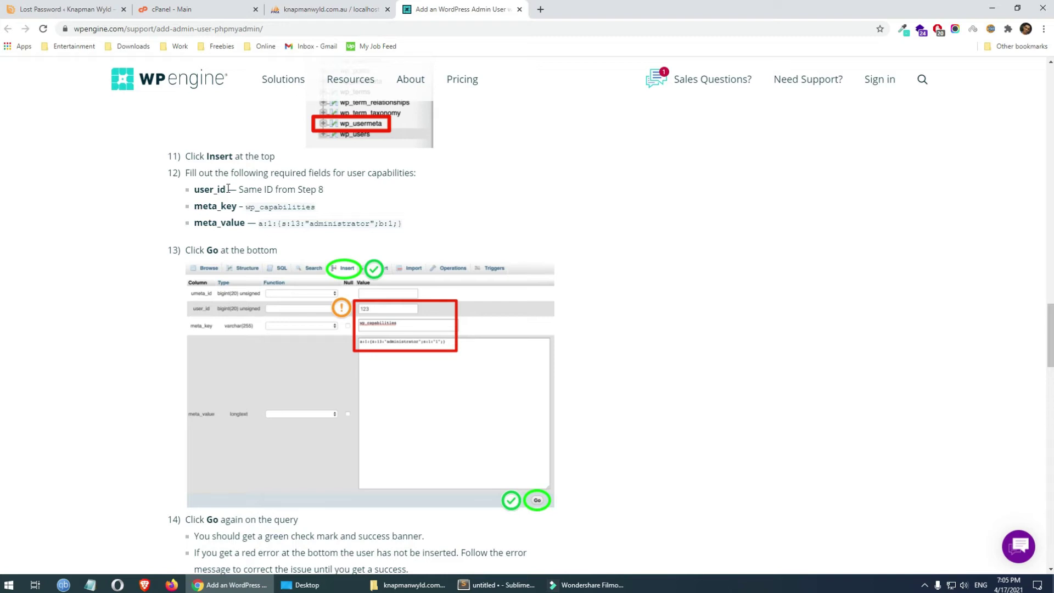
drag(323, 208, 239, 208)
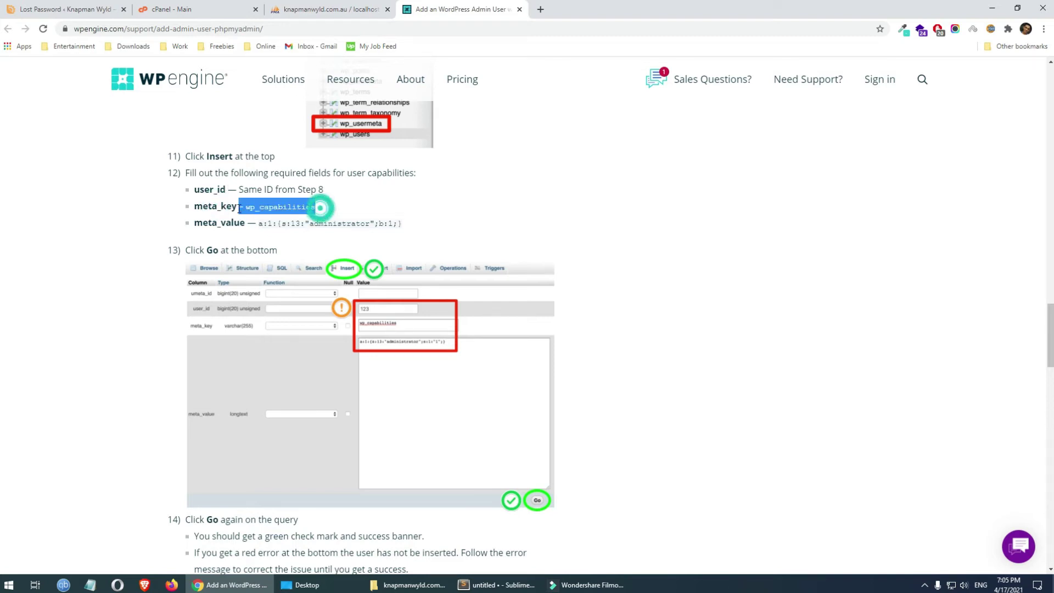
drag(406, 223, 259, 216)
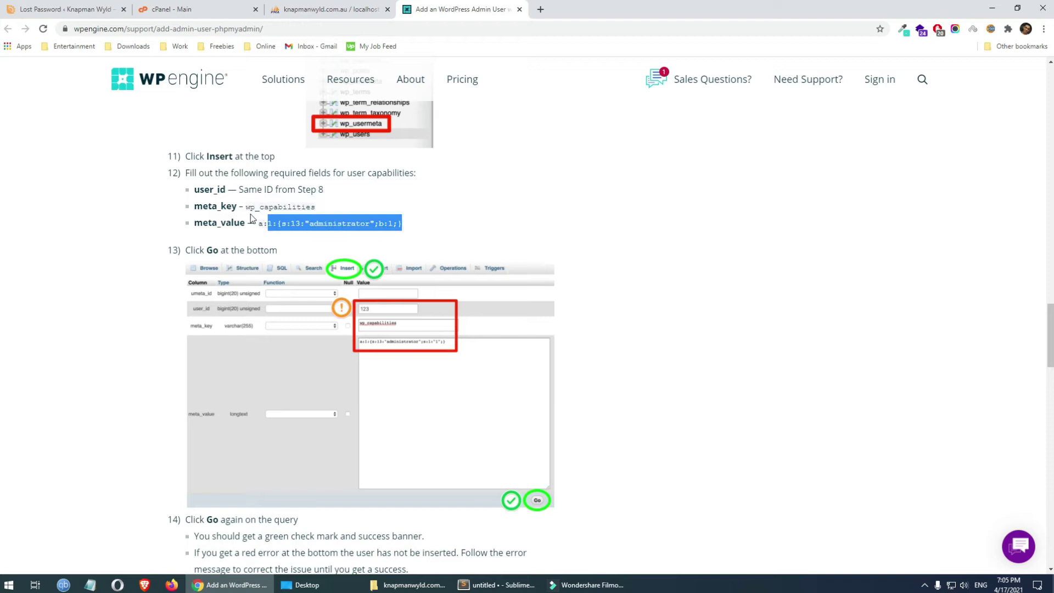
click(256, 209)
double_click(256, 208)
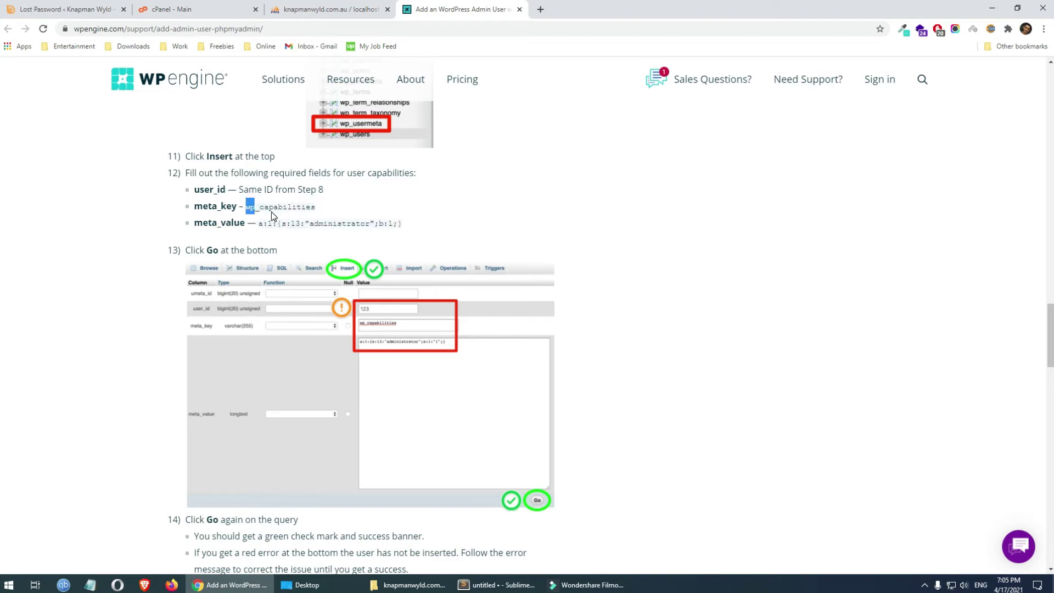
Copy "capabilities" from the guide's meta_key and search the wp9n_usermeta rows for it.
click(313, 11)
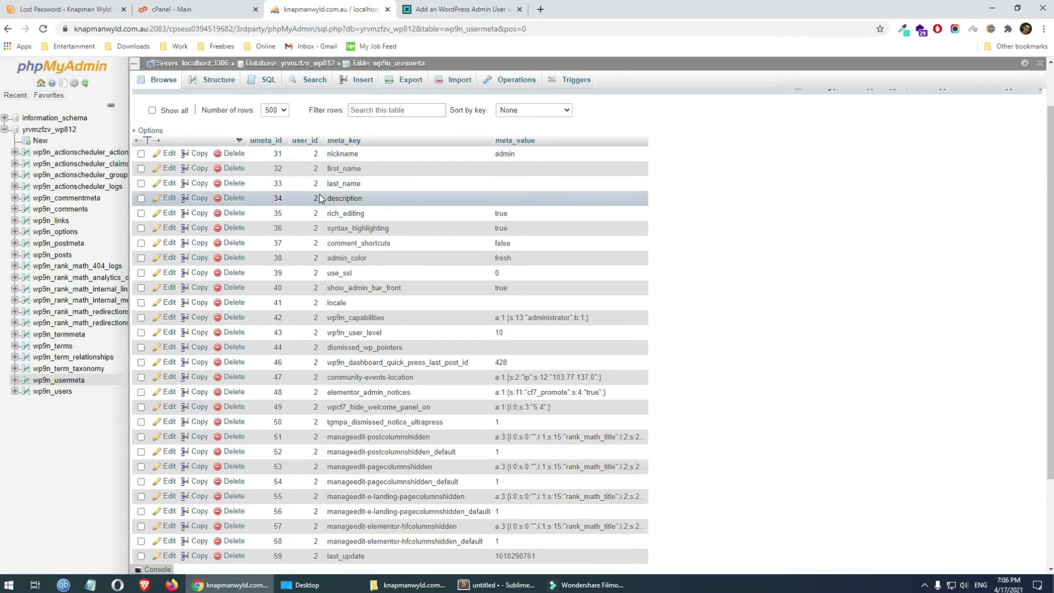
scroll(316, 198, down, 2)
scroll(517, 359, up, 1)
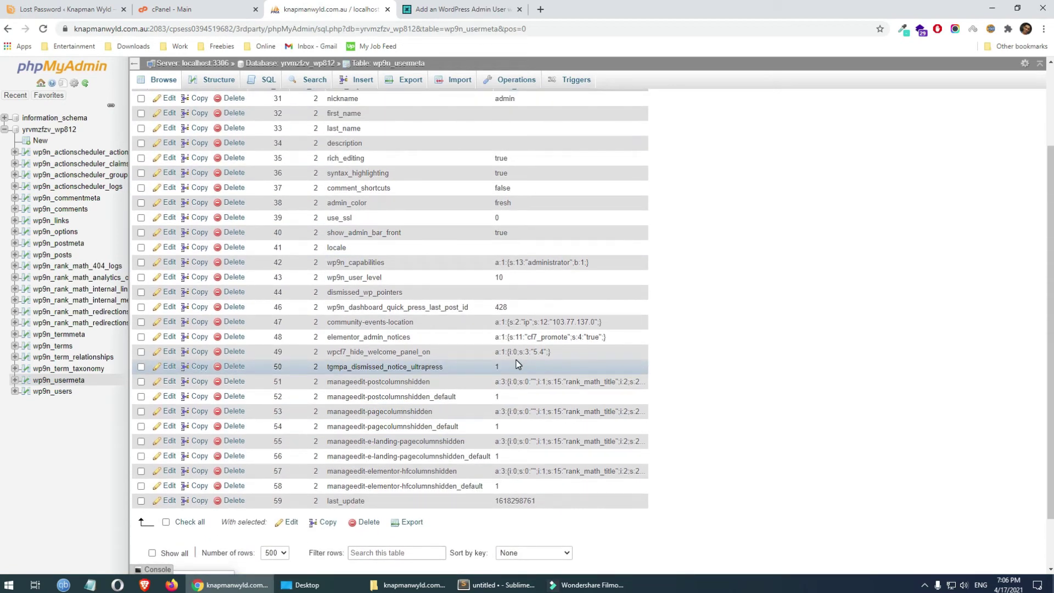
click(446, 12)
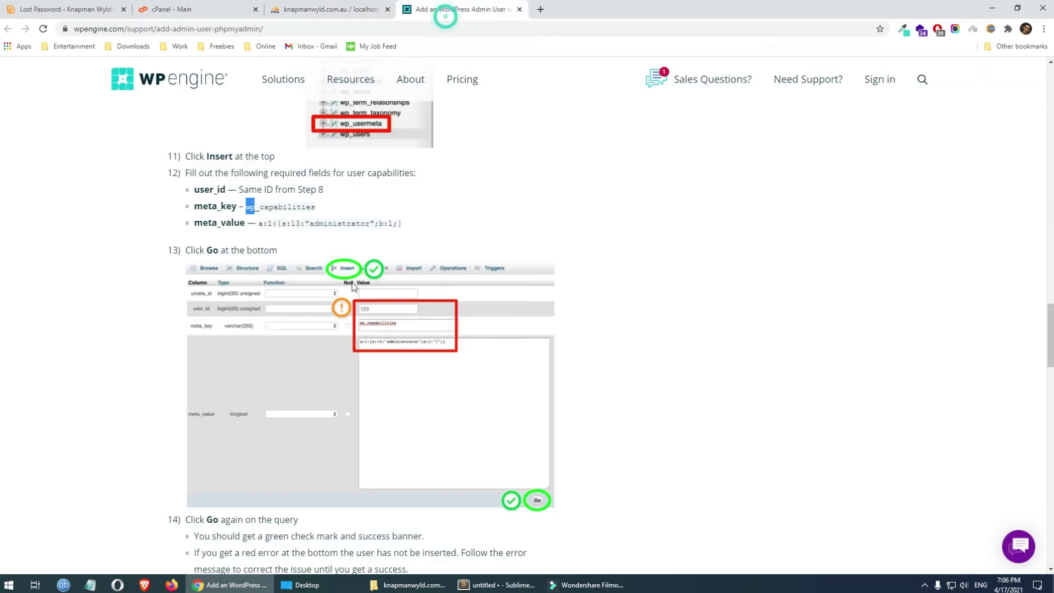
drag(319, 208, 263, 206)
right_click(277, 207)
click(296, 214)
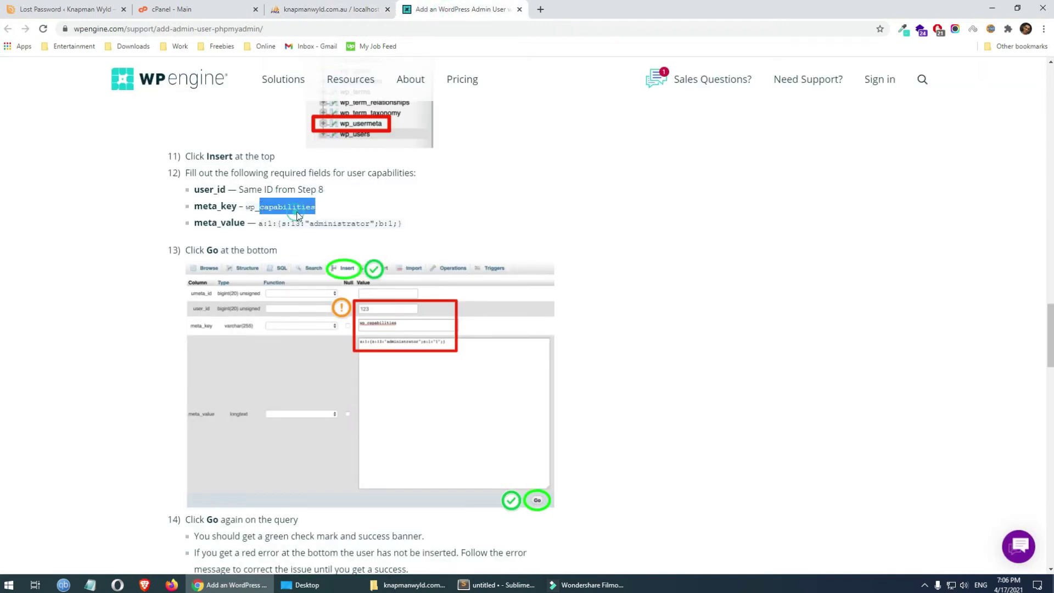
click(302, 9)
key(ctrl+f)
key(ctrl+v)
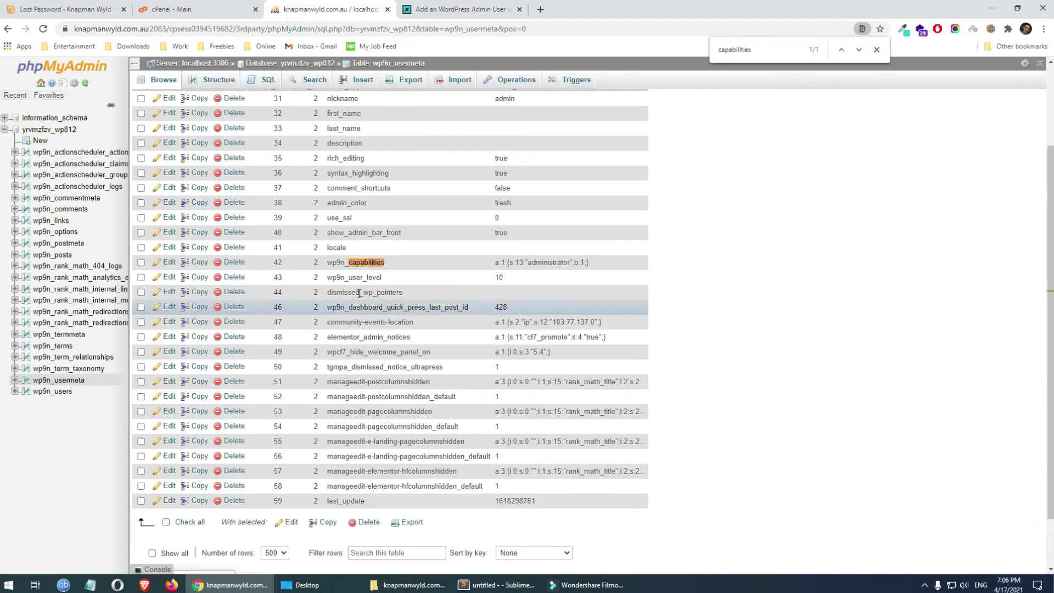
Copy the wp9n_capabilities meta key from the table and switch to the notes in Sublime Text.
drag(387, 266, 328, 263)
right_click(328, 263)
click(360, 272)
click(498, 583)
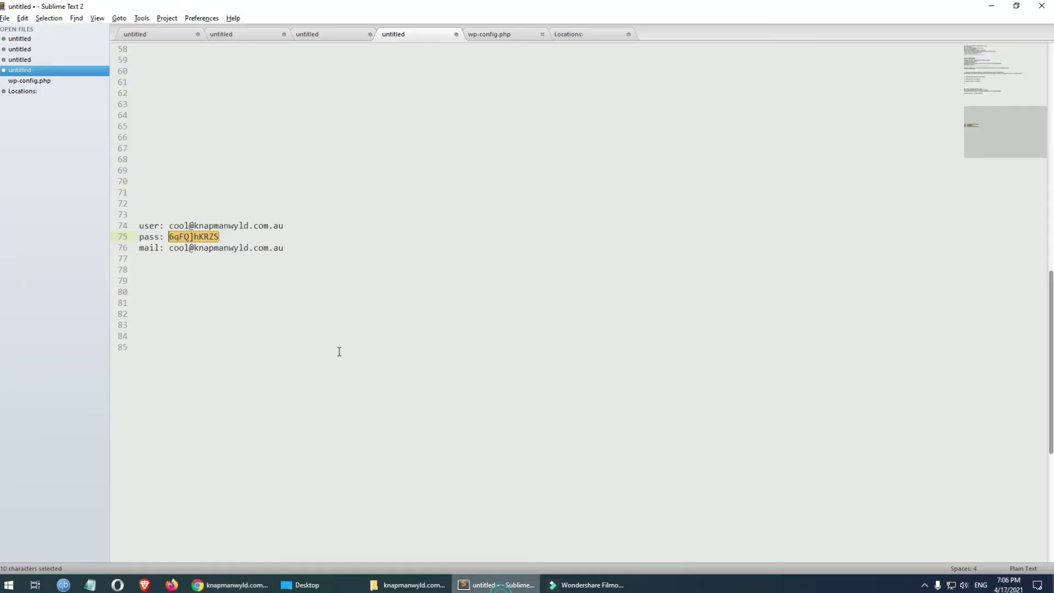
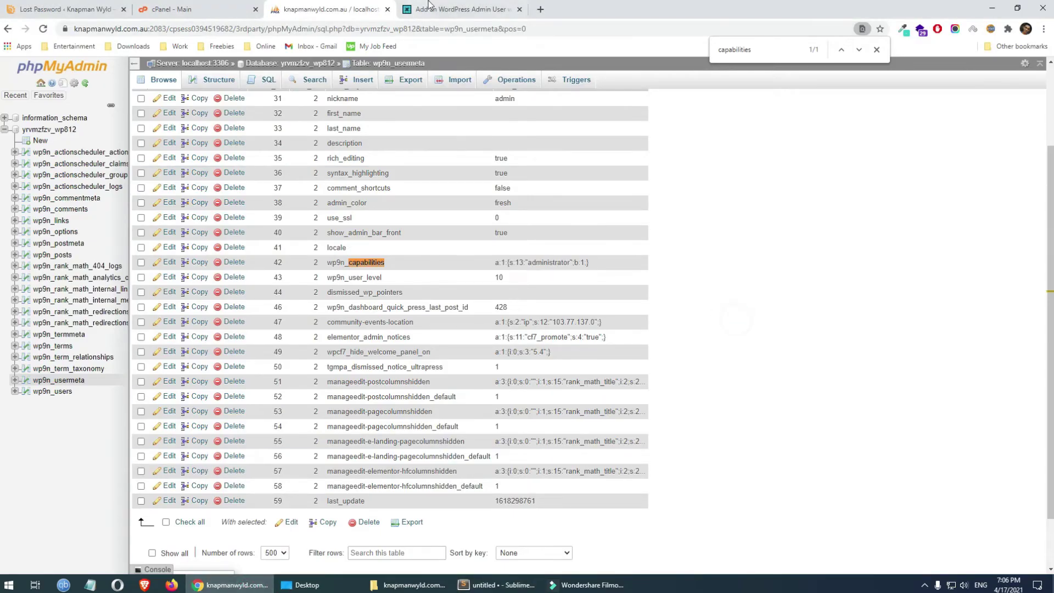
Review the guide's wp_capabilities and wp_user_level instructions against the wp9n_usermeta rows and close the page search.
click(429, 6)
drag(407, 224, 245, 207)
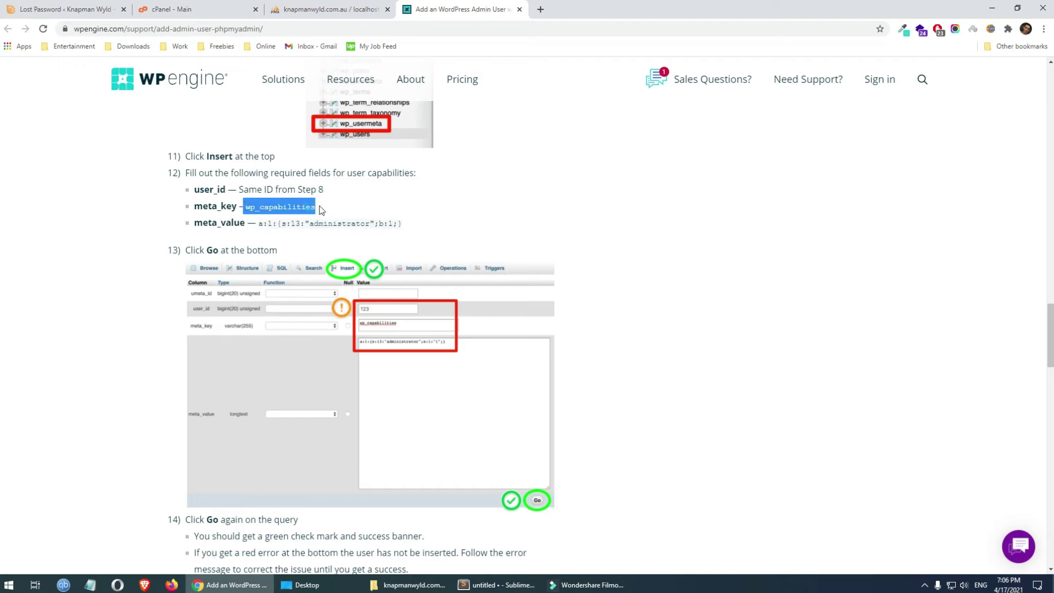
click(324, 9)
click(464, 10)
scroll(594, 281, down, 4)
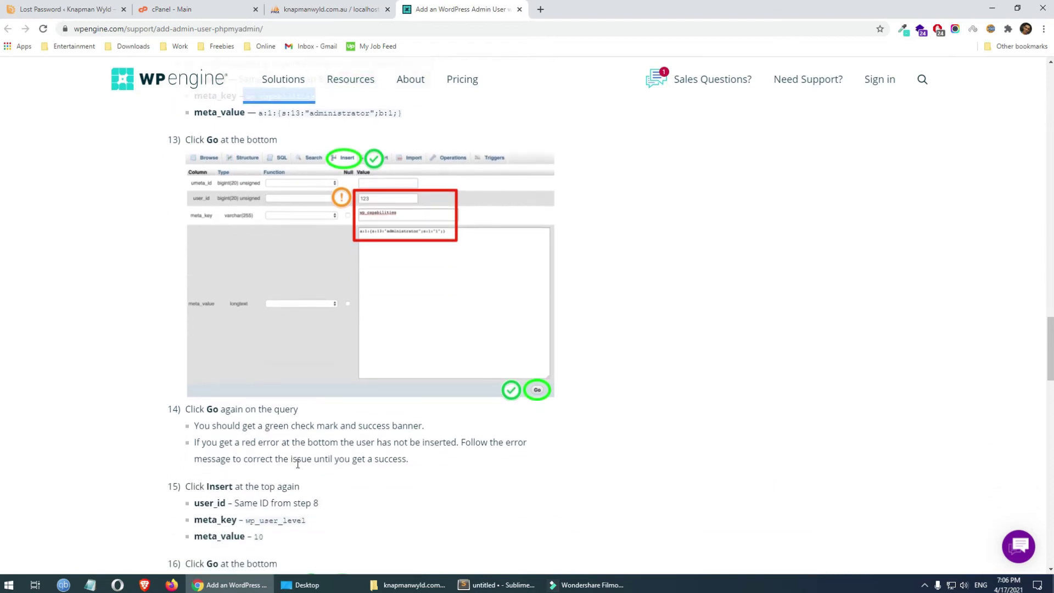
double_click(304, 409)
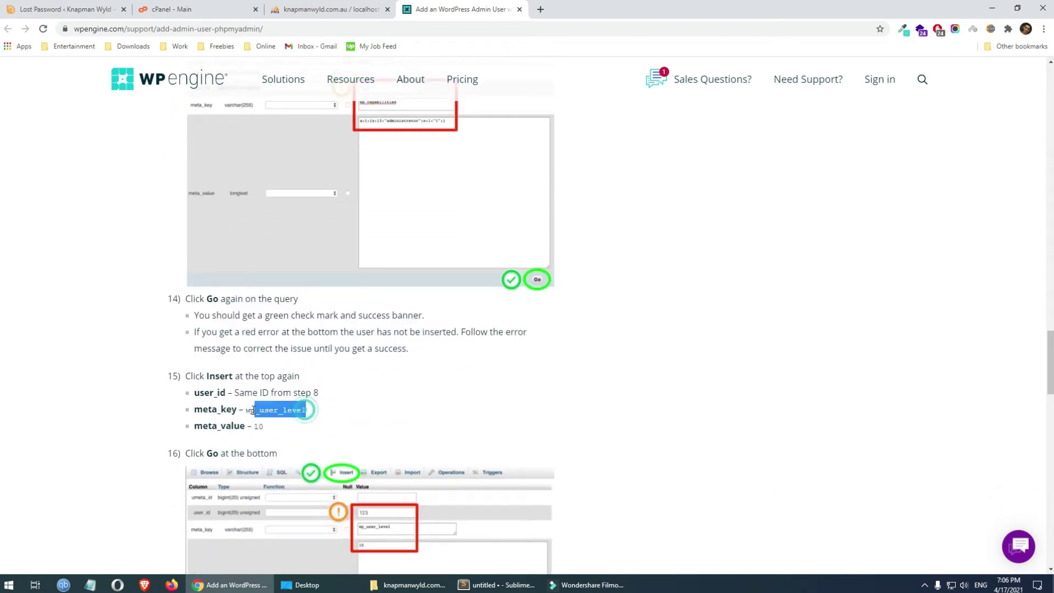
click(329, 9)
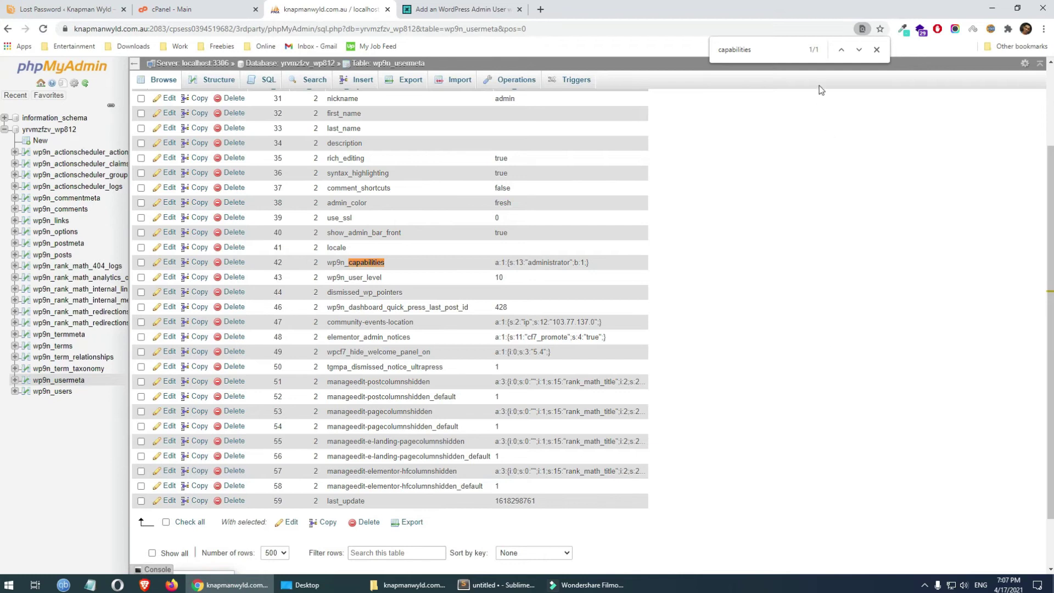
click(877, 49)
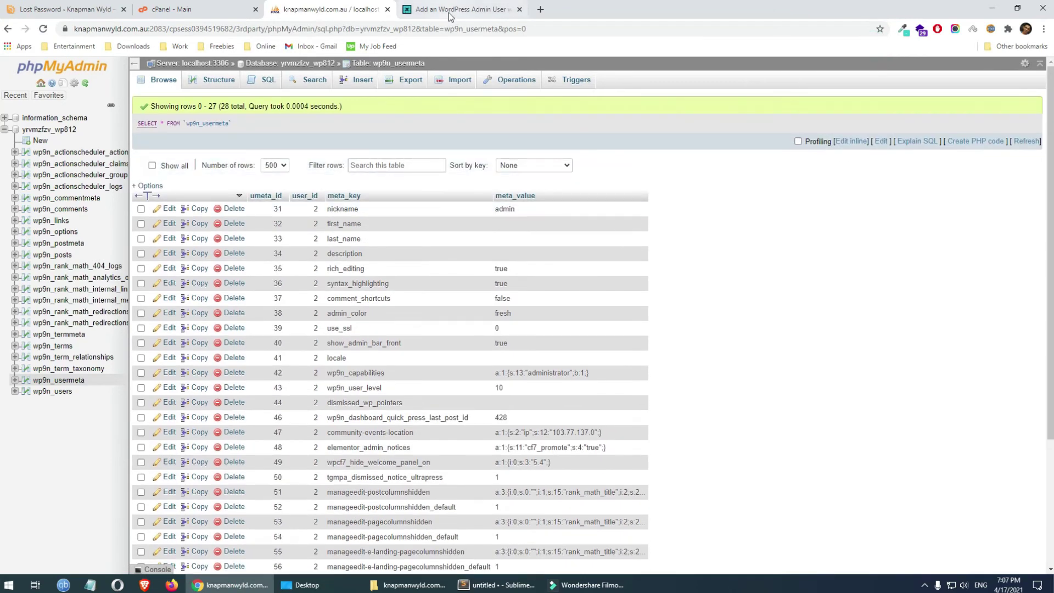
click(449, 12)
scroll(429, 152, up, 15)
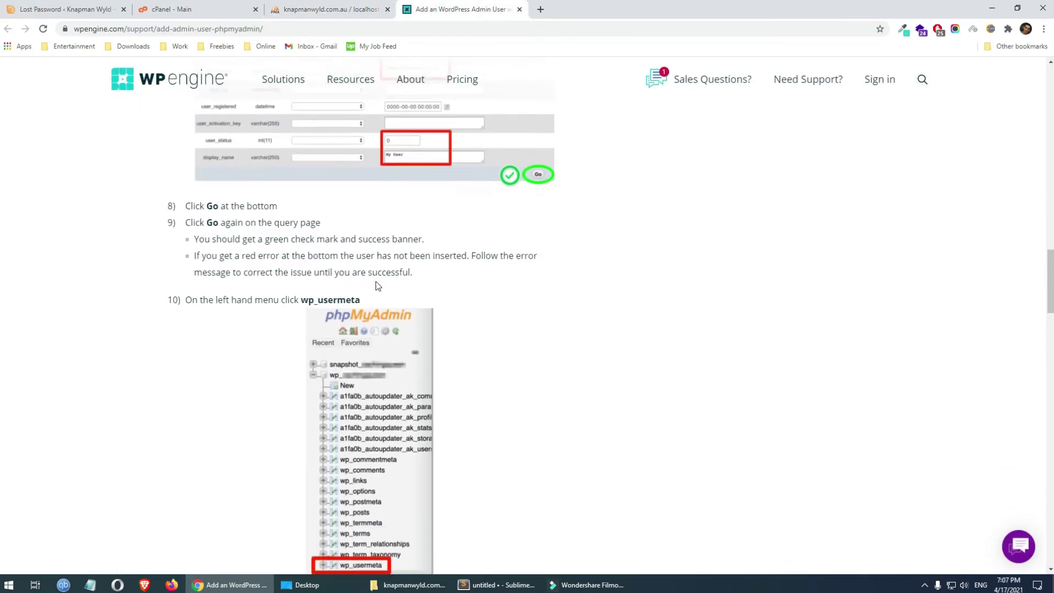
scroll(267, 351, down, 5)
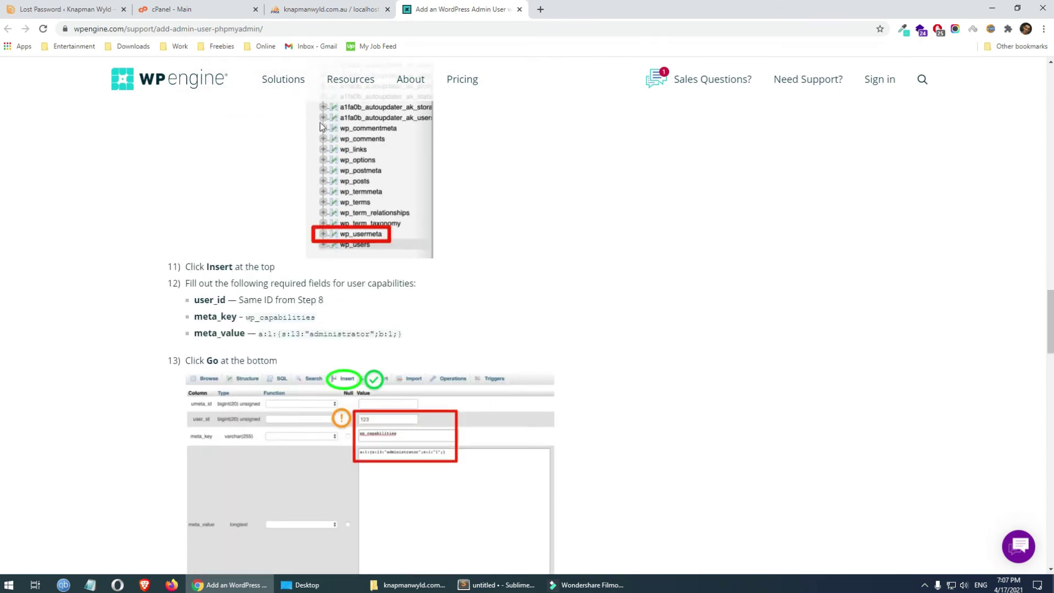
Insert a wp9n_usermeta row with user_id 3, meta_key wp9n_capabilities and meta_value a:1:{s:13:"administrator";b:1;}.
click(348, 11)
click(365, 82)
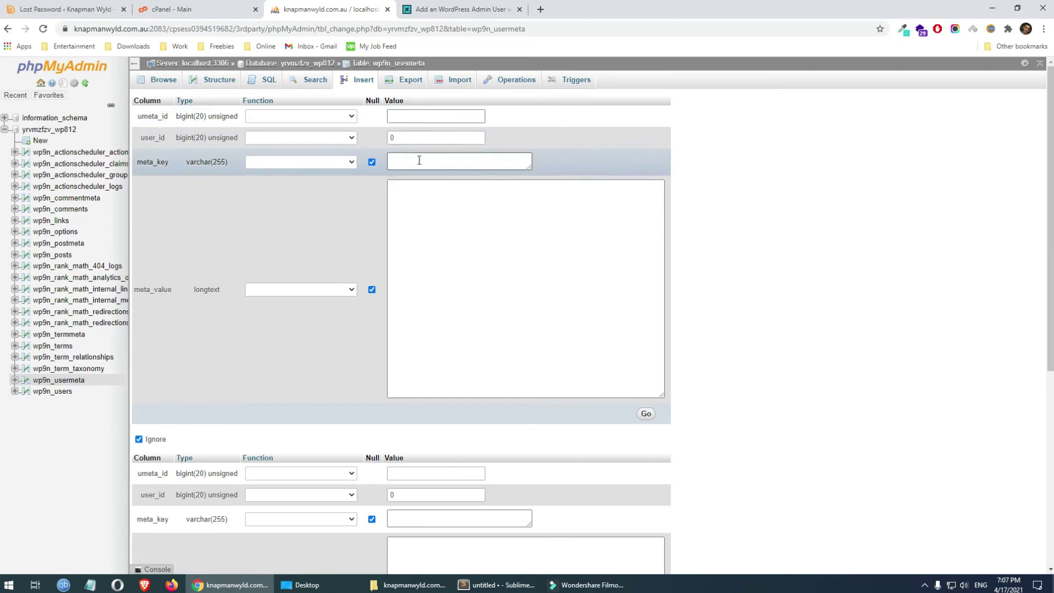
drag(404, 137, 370, 139)
text(3)
click(416, 162)
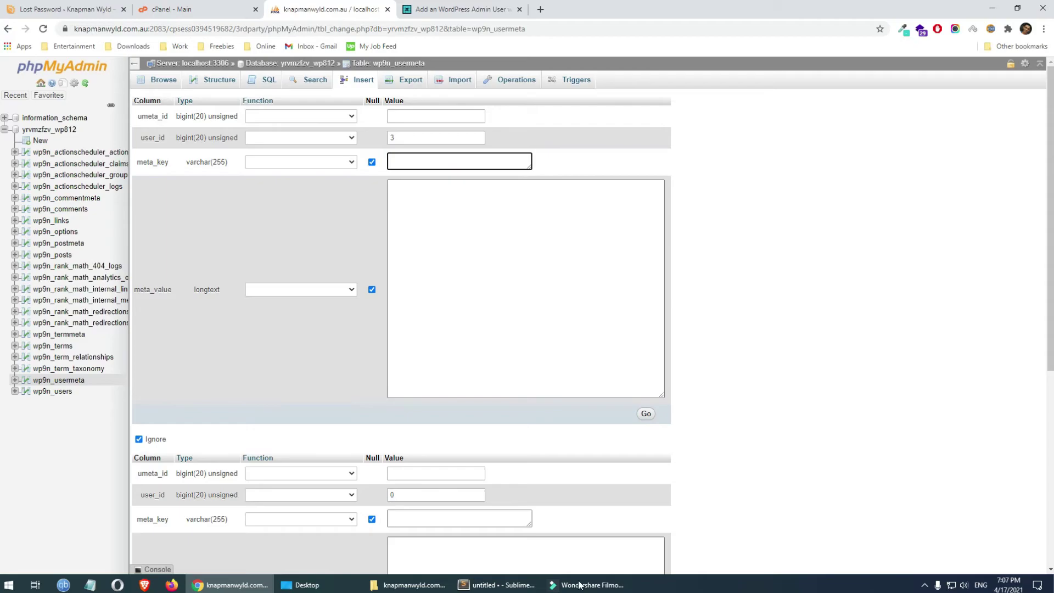
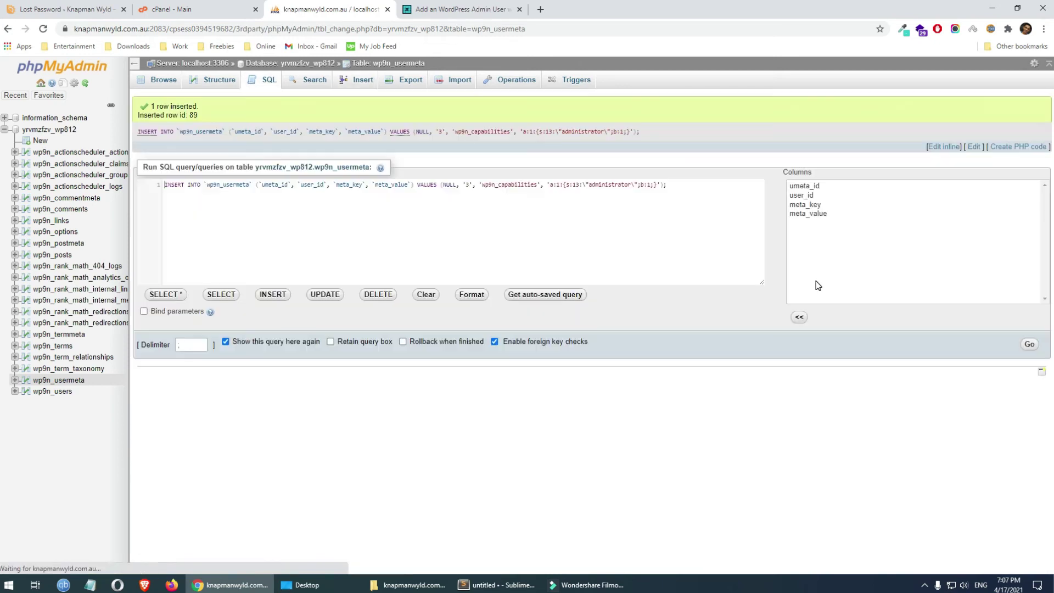
Insert another wp9n_usermeta row with user_id 3, meta_key wp9n_user_level and meta_value 10.
click(361, 90)
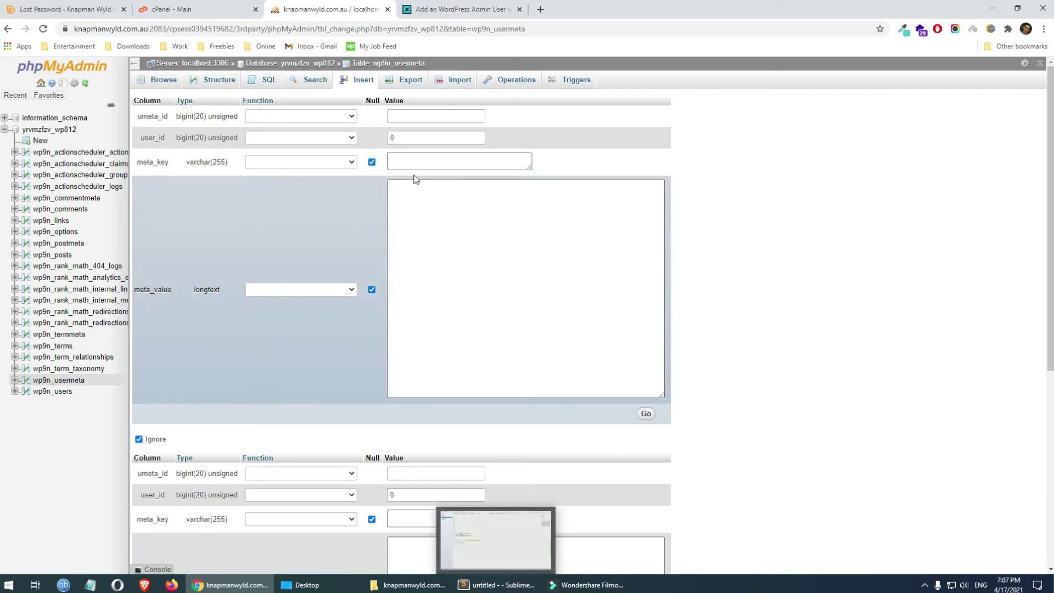
click(427, 114)
double_click(414, 137)
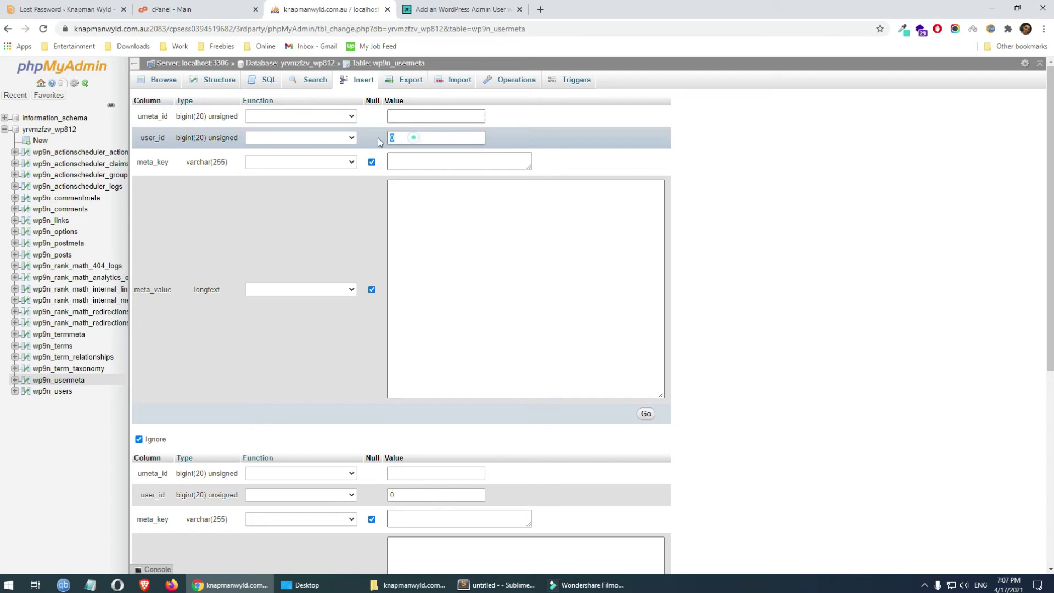
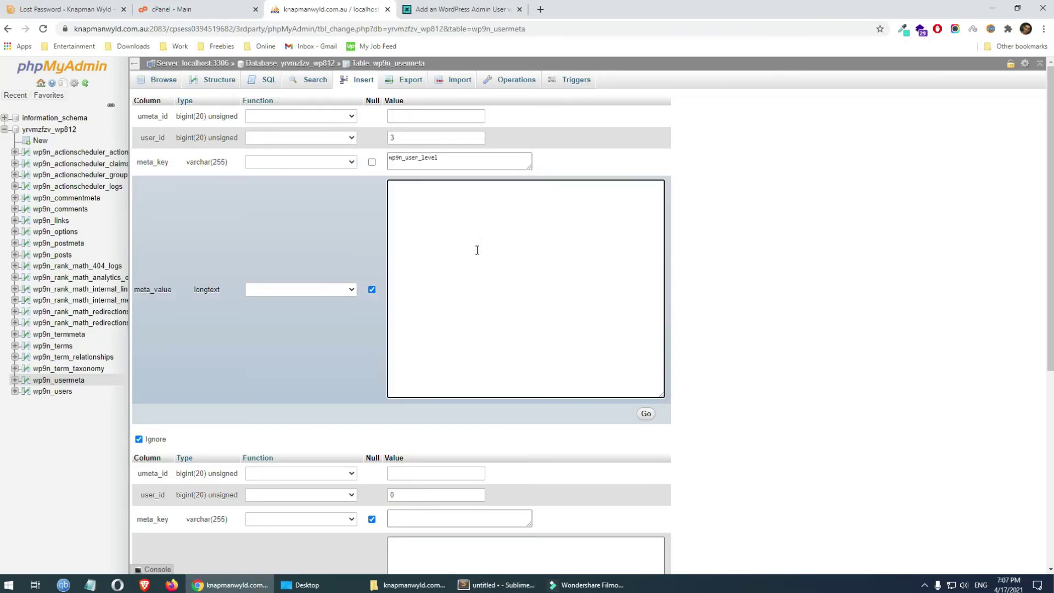
text(10)
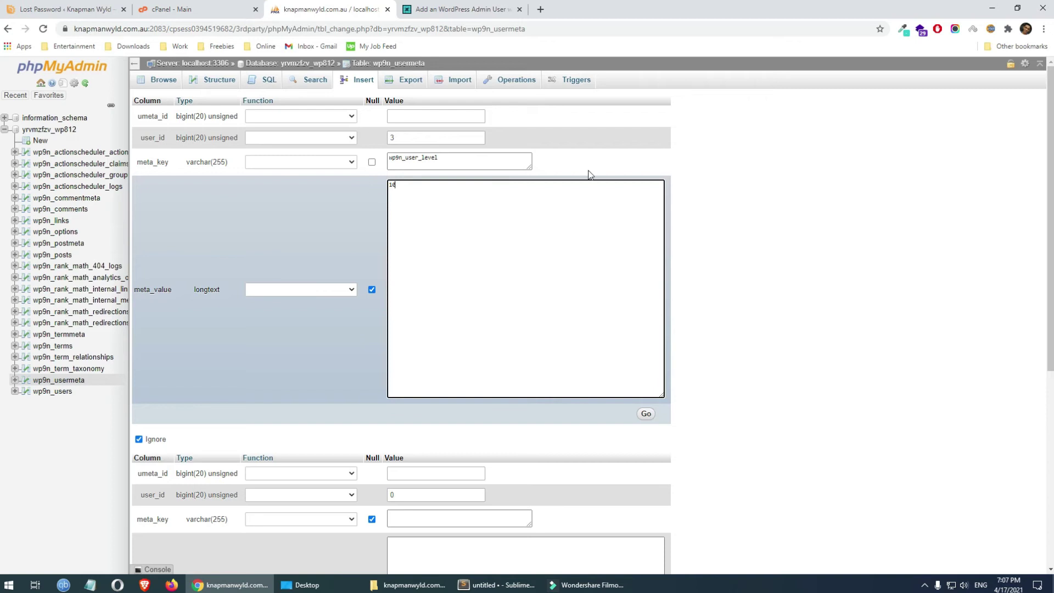
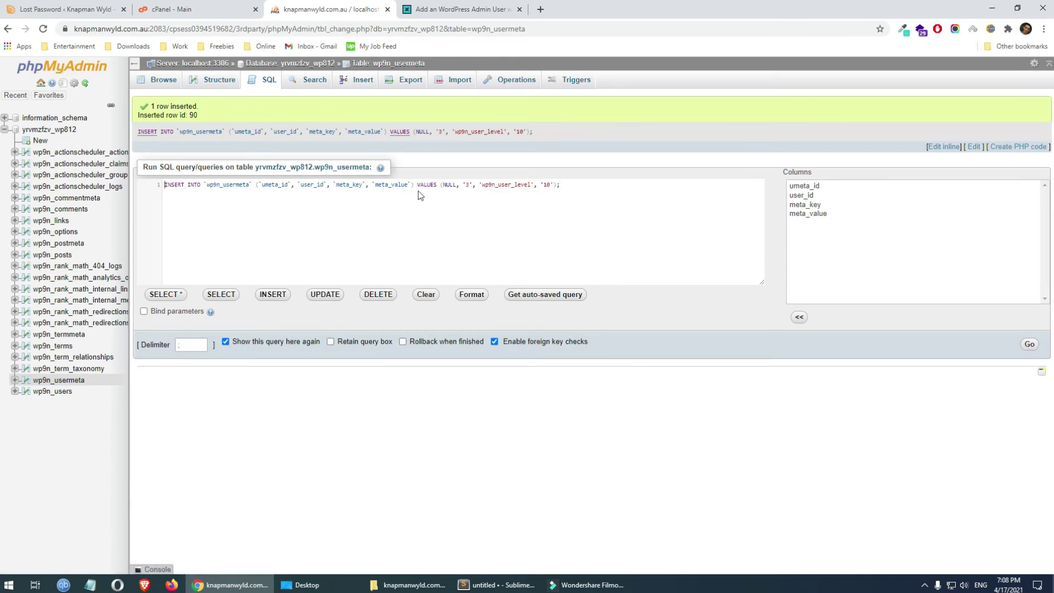
Return to the database's table list and open the site's WordPress login form from the lost-password page.
click(291, 65)
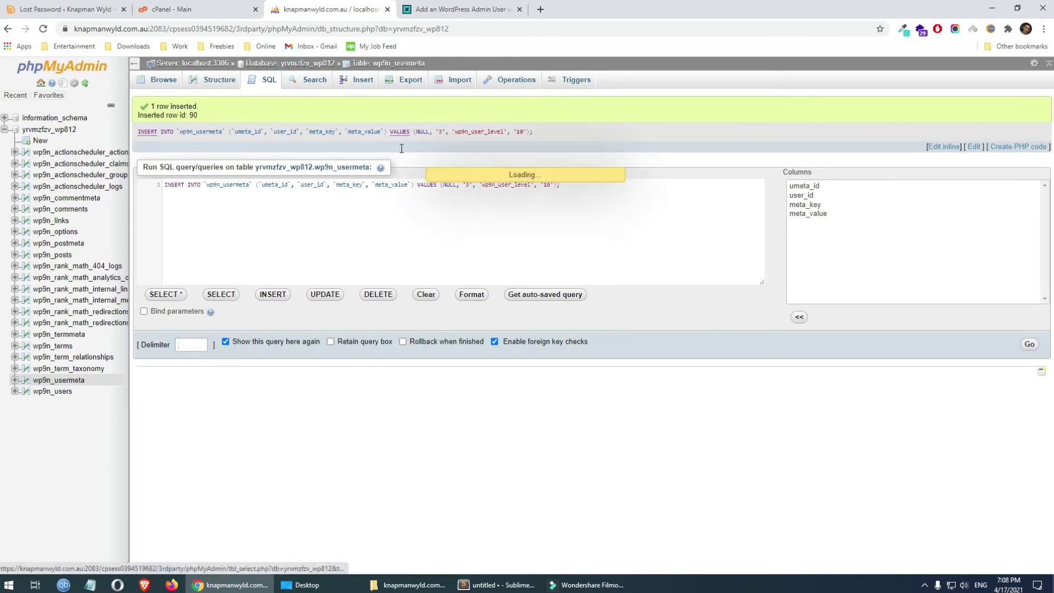
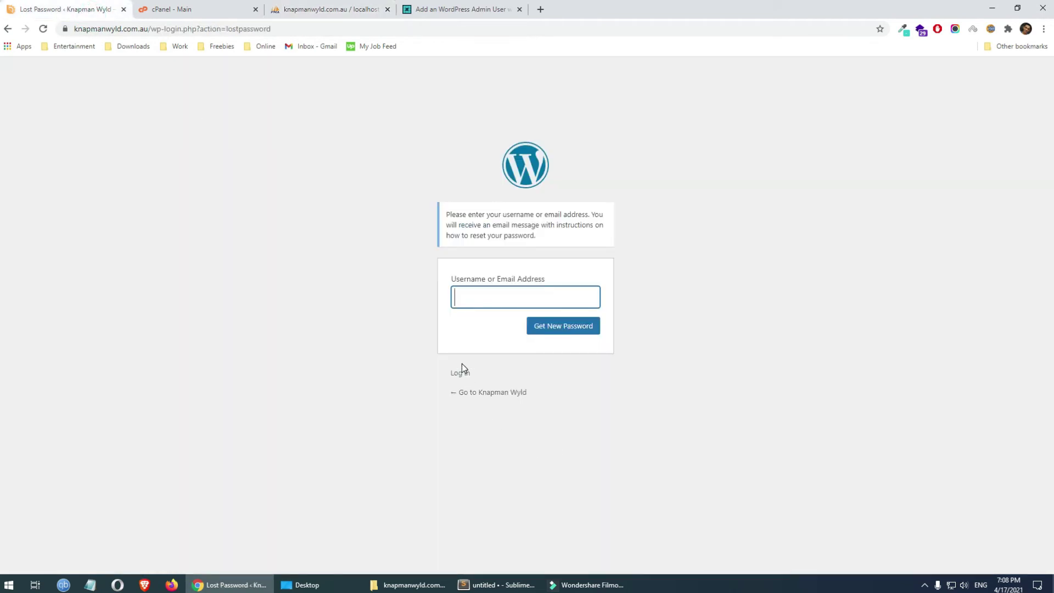
click(464, 374)
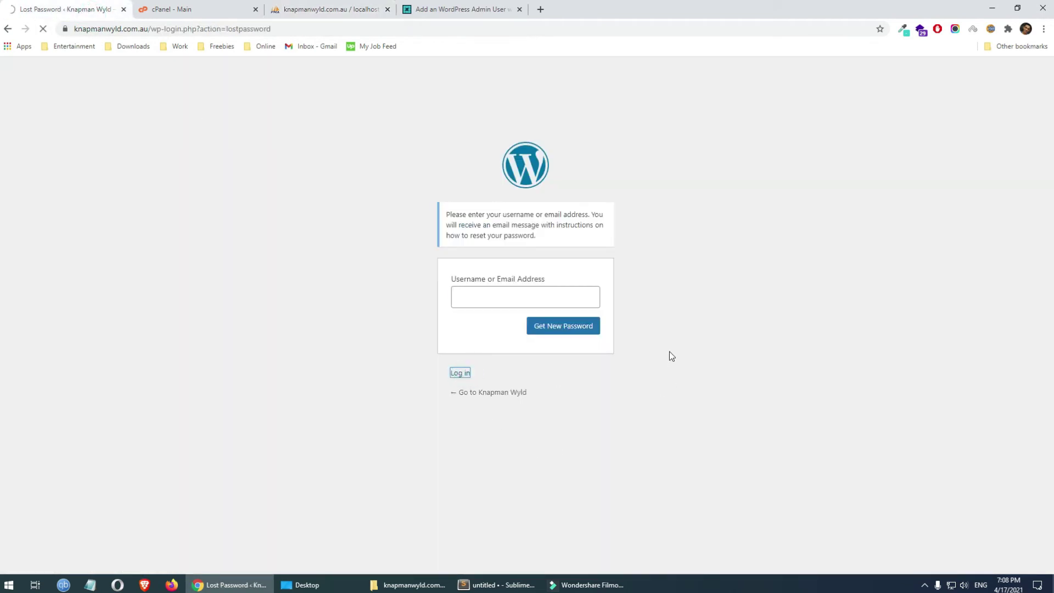
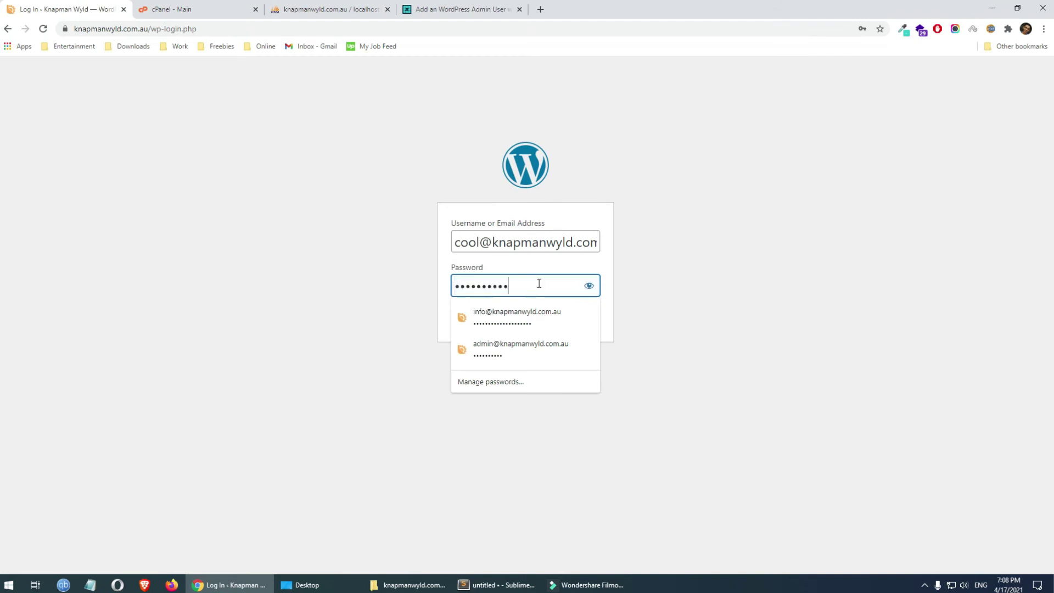
Log in to the WordPress dashboard with the new admin account and dismiss the offer to save its password.
click(829, 279)
click(586, 319)
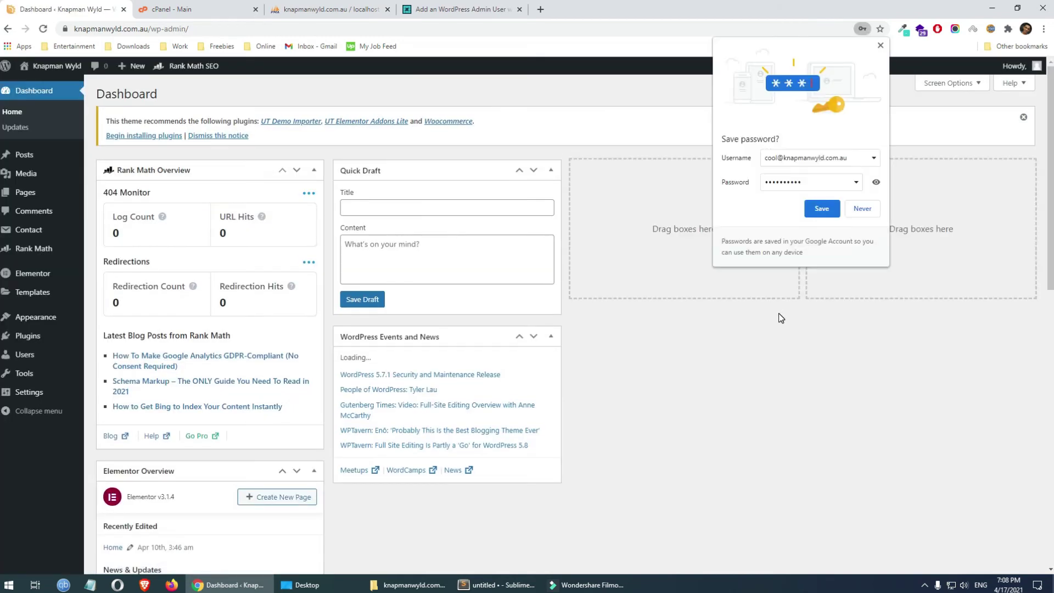
click(880, 45)
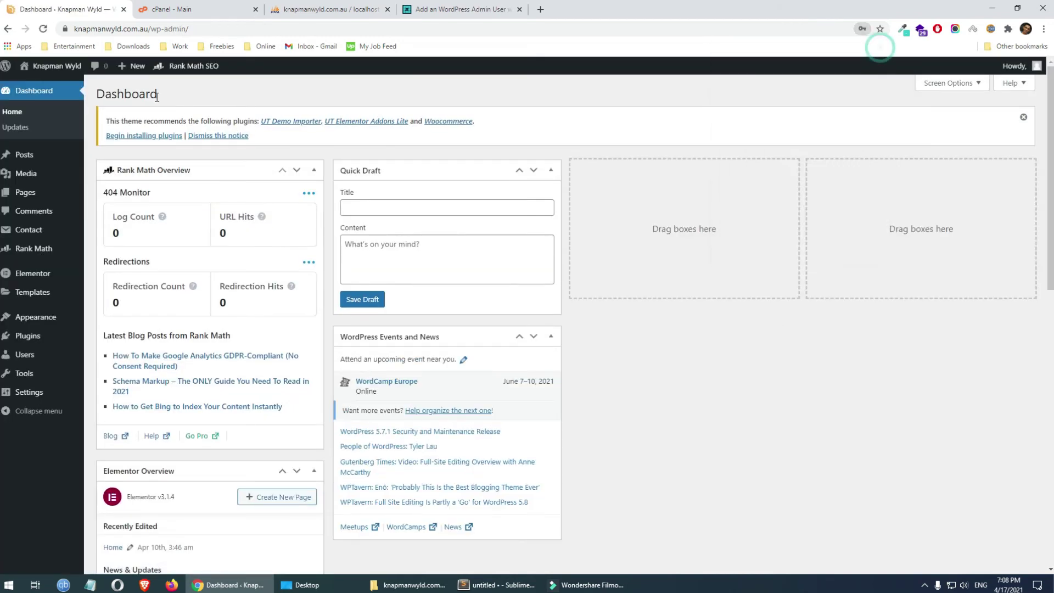
Open the WordPress user list and examine the usernames and roles of the listed accounts.
mouse_move(35, 396)
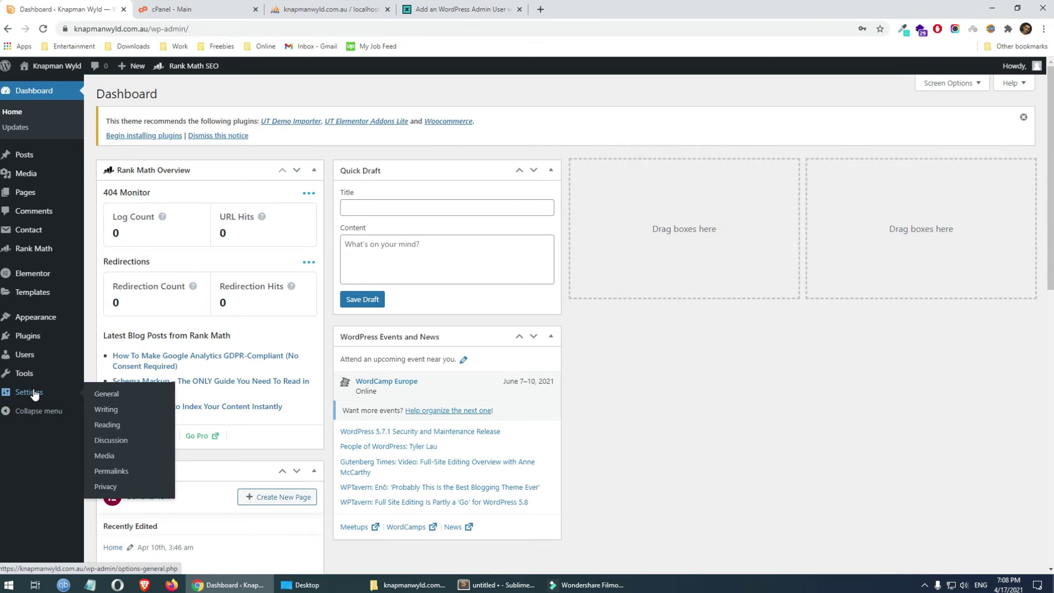
mouse_move(49, 340)
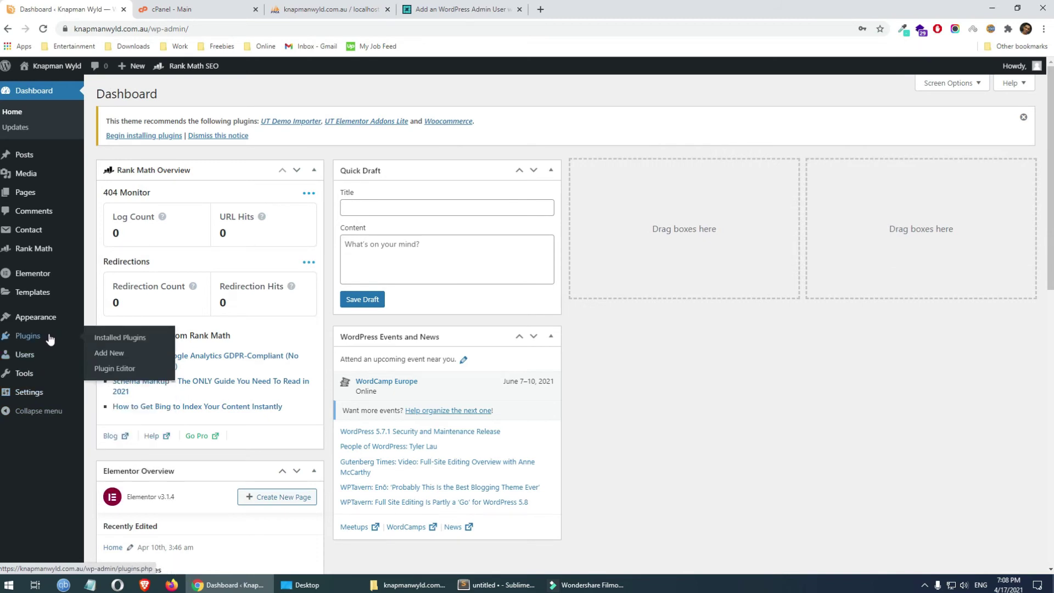
mouse_move(47, 319)
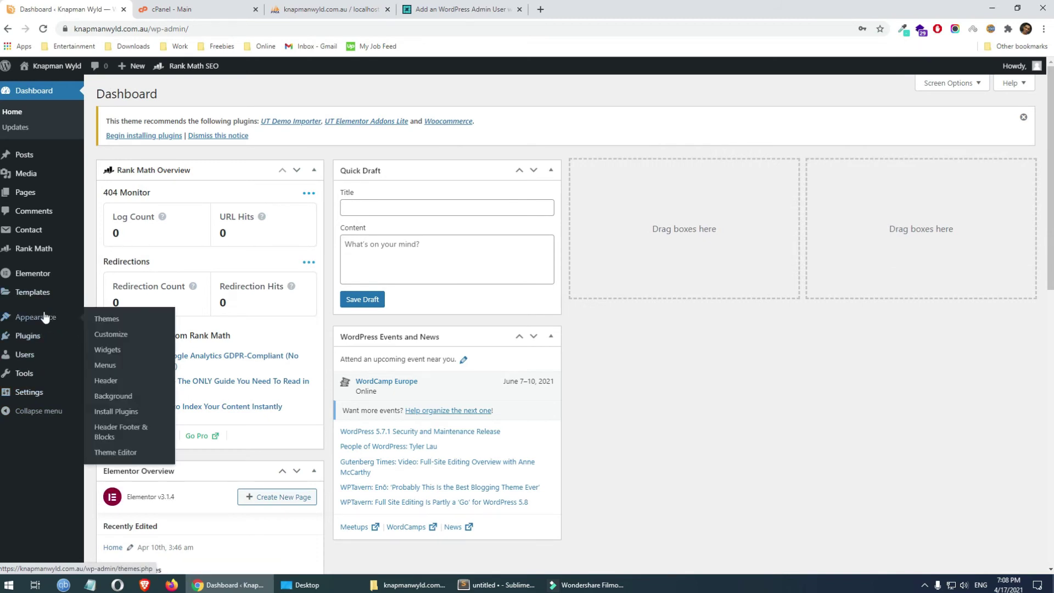
click(31, 356)
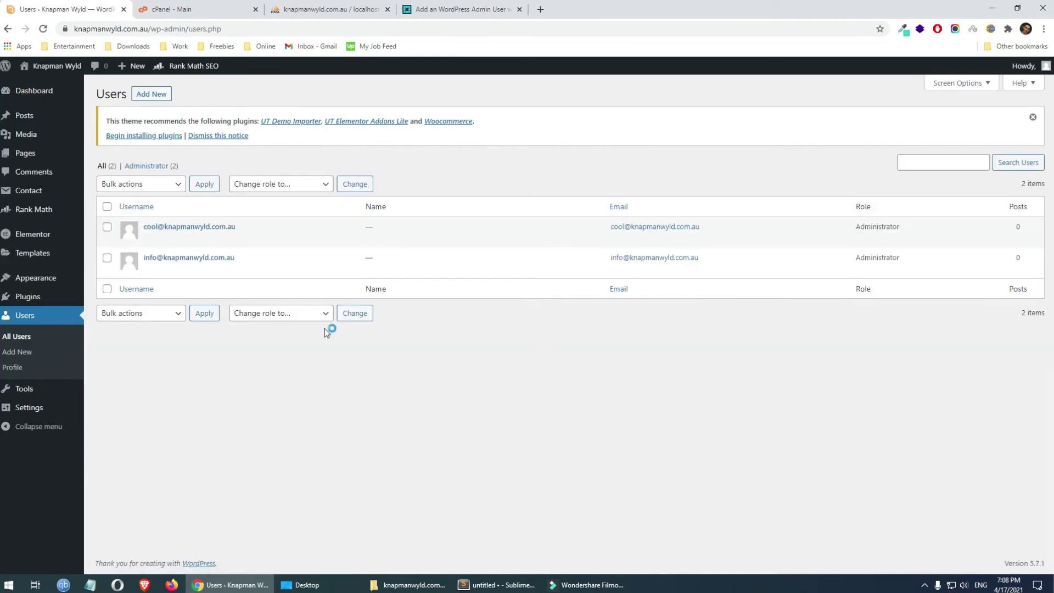
drag(247, 257, 144, 258)
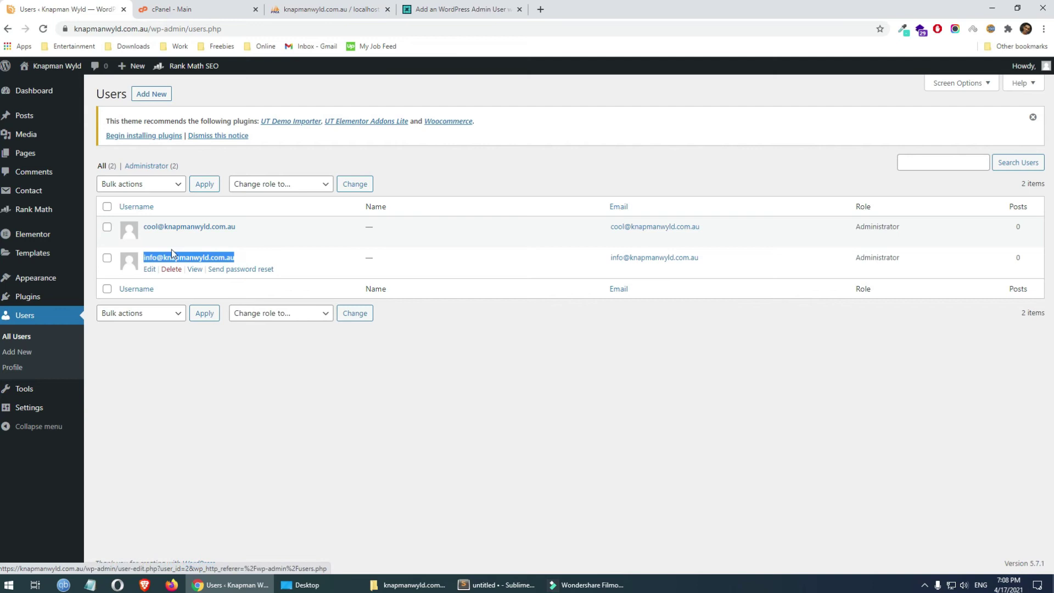
drag(261, 218, 143, 227)
click(212, 357)
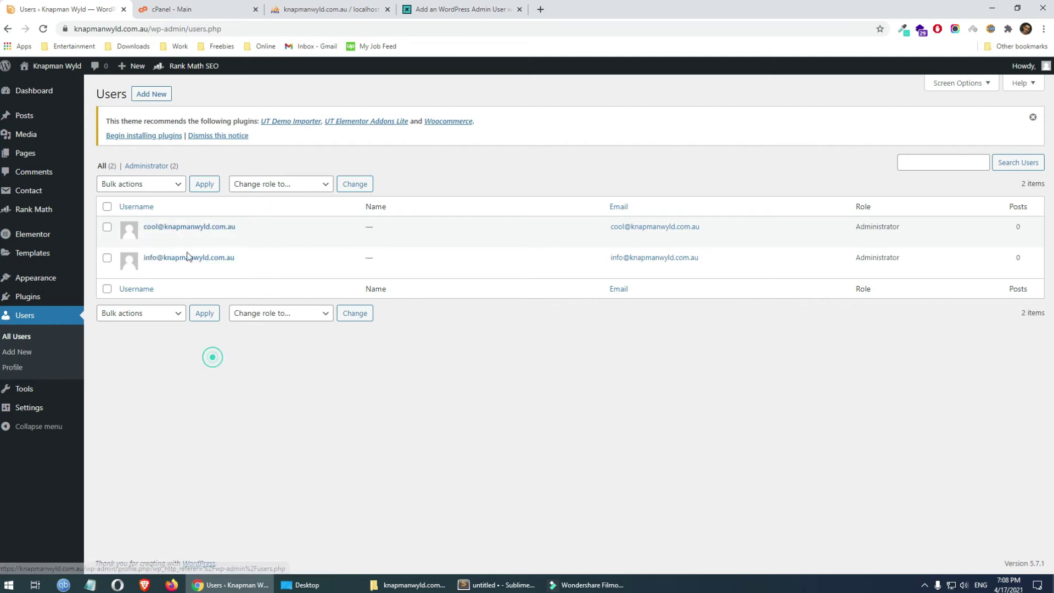
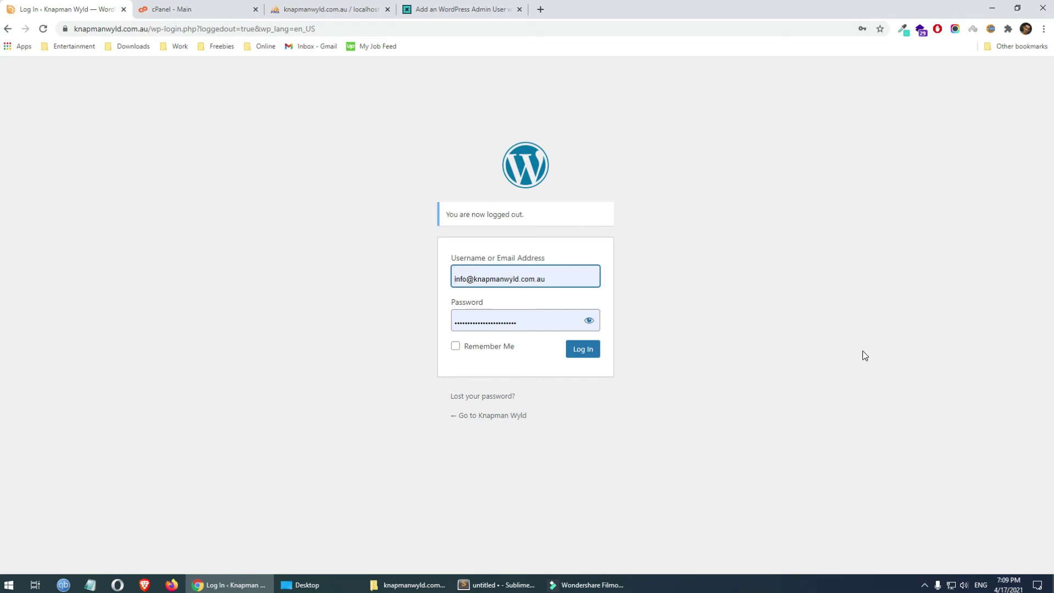
Replace the saved password in the login form with the account's new password from the Sublime Text notes.
click(478, 284)
click(781, 302)
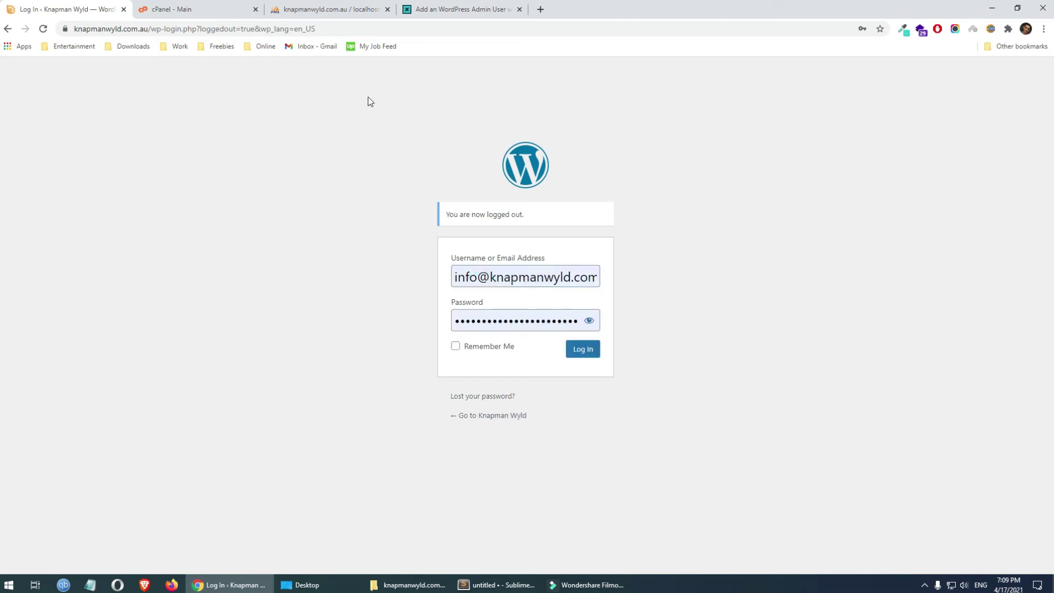
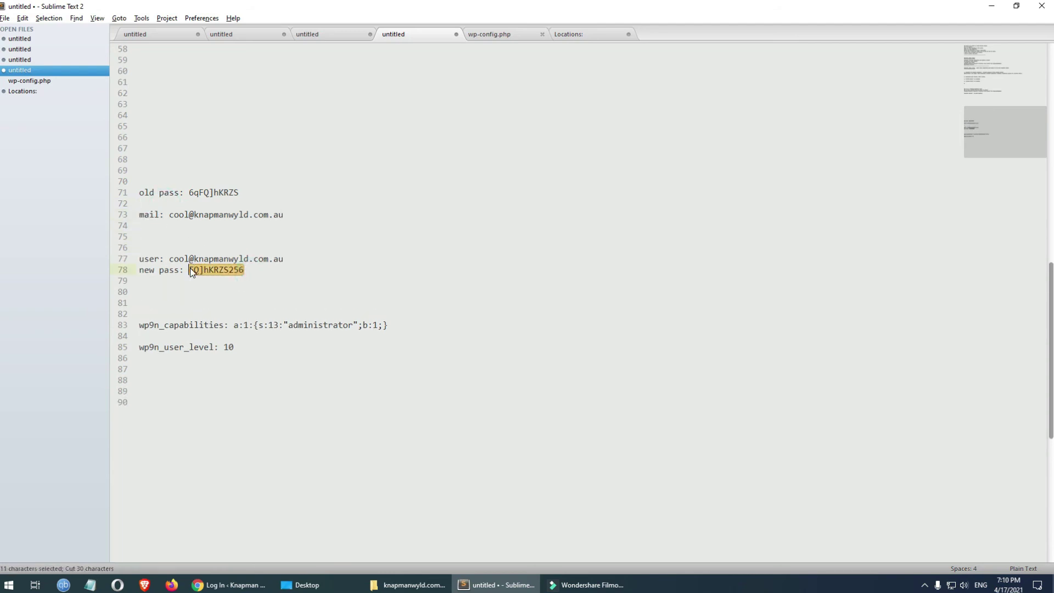
click(231, 585)
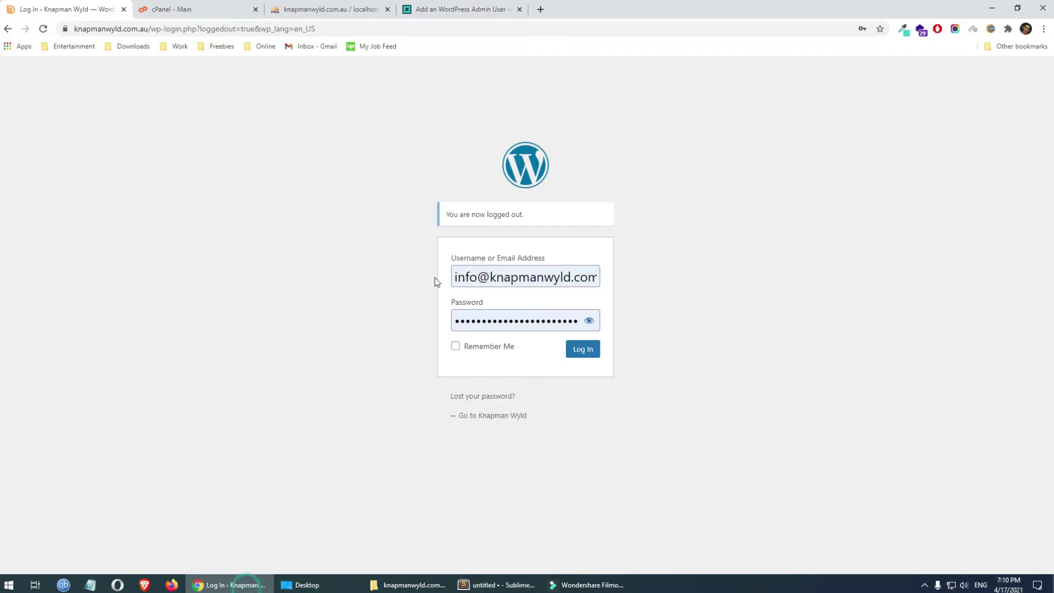
double_click(511, 320)
key(BackSpace)
key(ctrl+v)
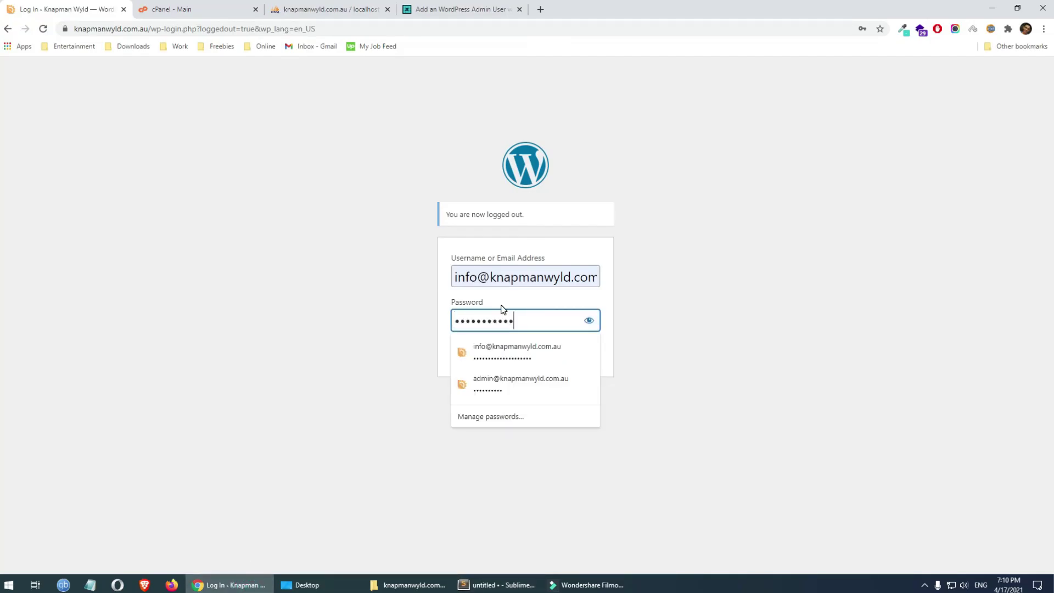
Fill in the new user's e-mail as the username, reveal the password to compare it with the notes, and try to log in.
key(alt+Tab)
drag(295, 259, 174, 259)
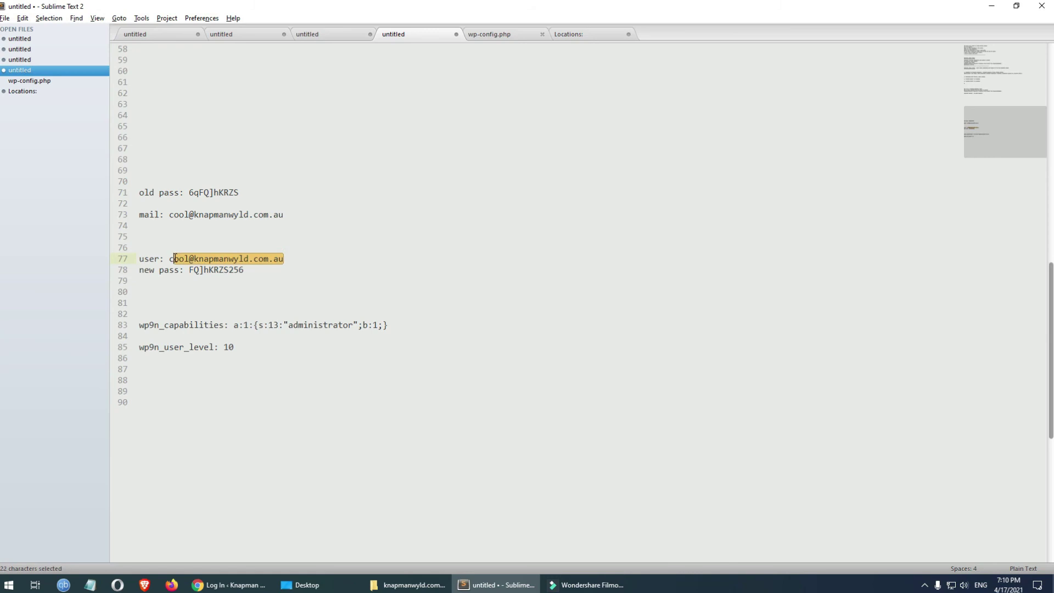
key(alt+Tab)
double_click(507, 276)
key(ctrl+a)
key(ctrl+v)
click(844, 252)
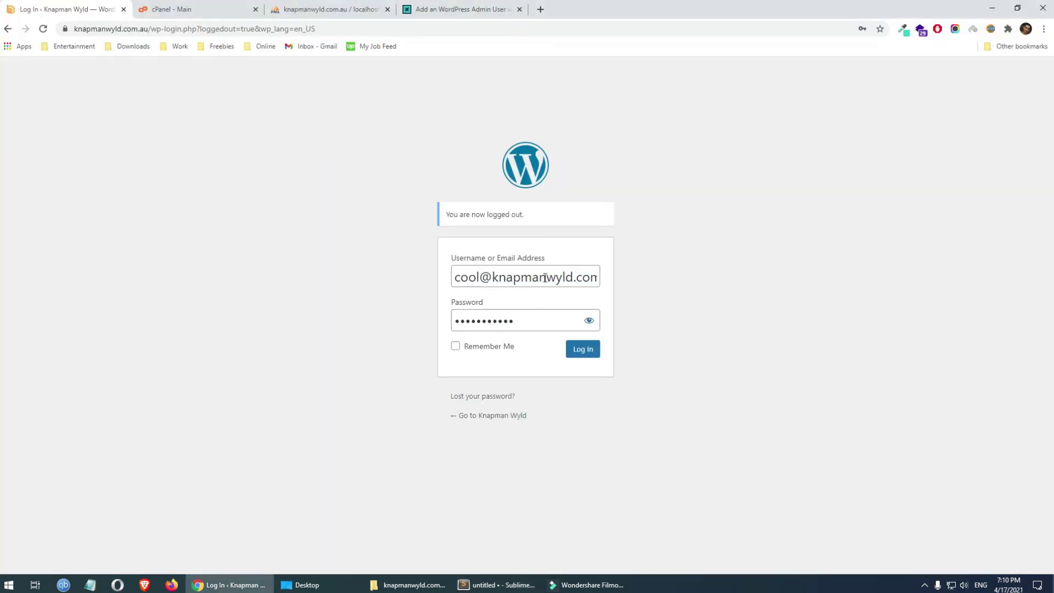
click(589, 320)
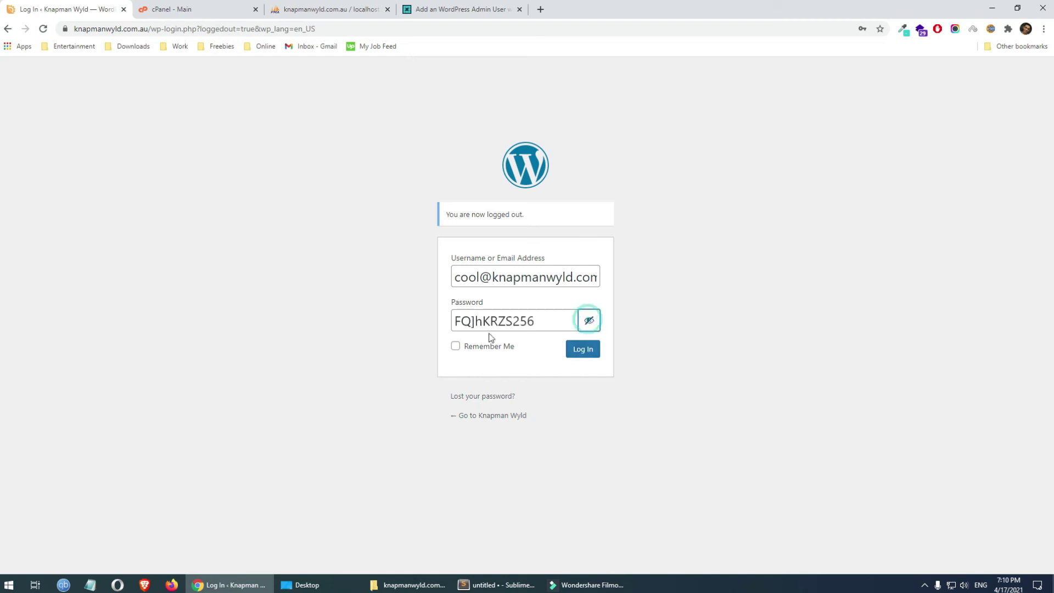
key(alt+Tab)
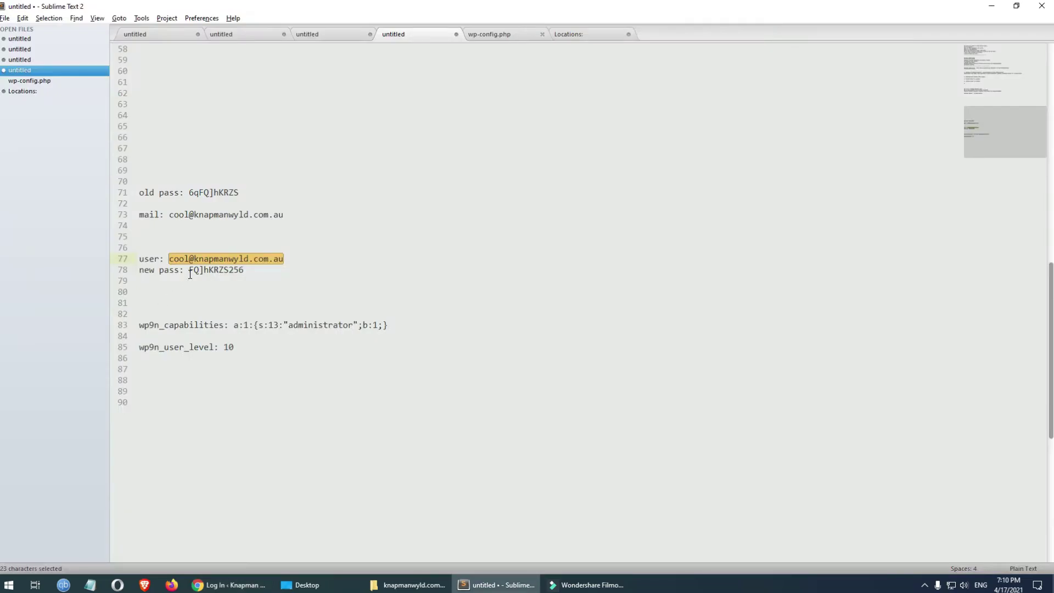
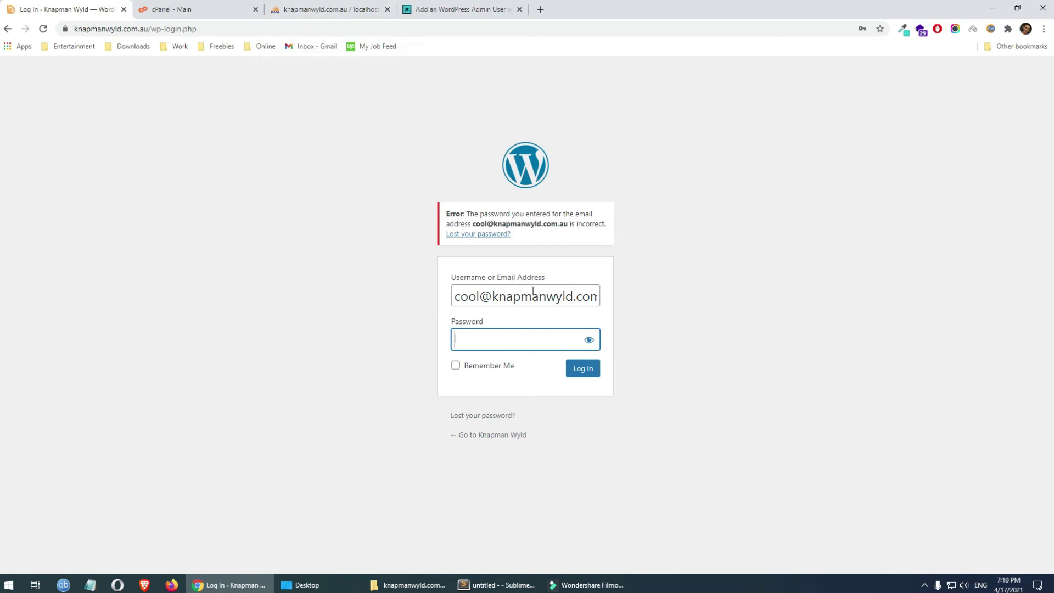
In phpMyAdmin, edit the wp9n_users row with ID 3, entering the new password in user_pass with the MD5 function, and save it.
click(355, 6)
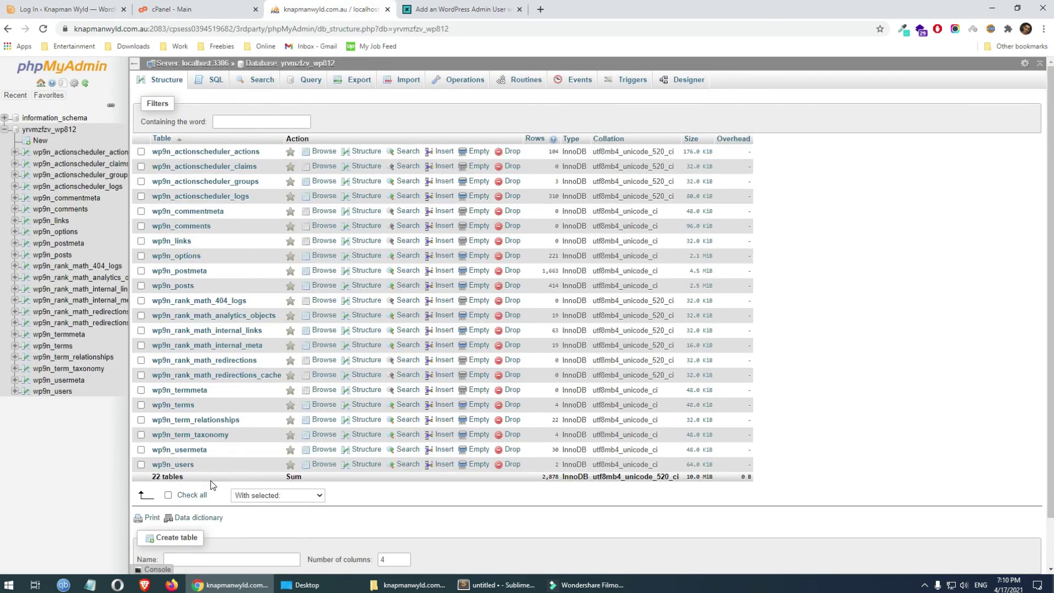
click(184, 467)
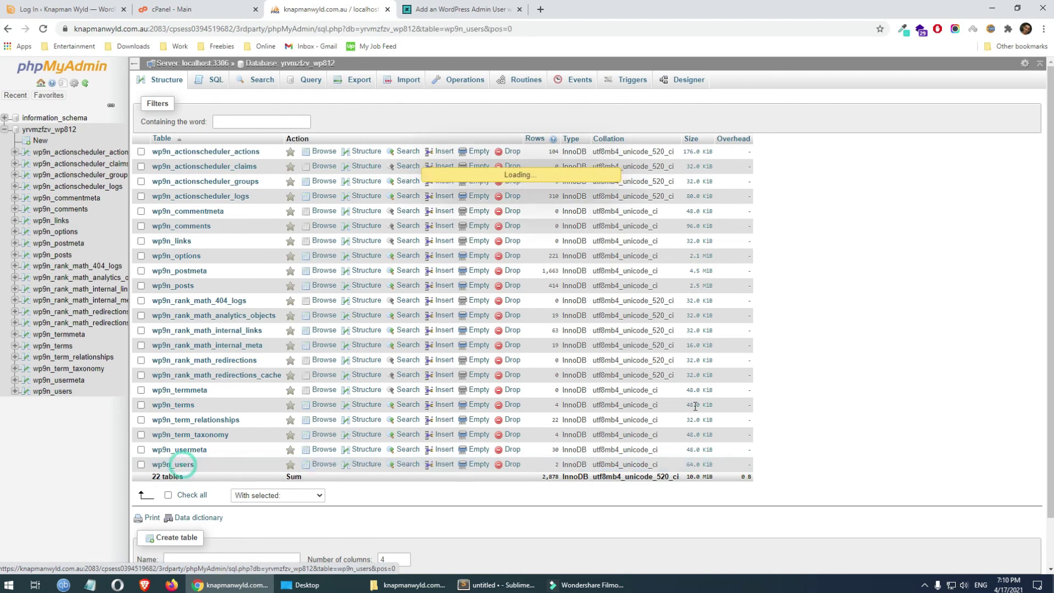
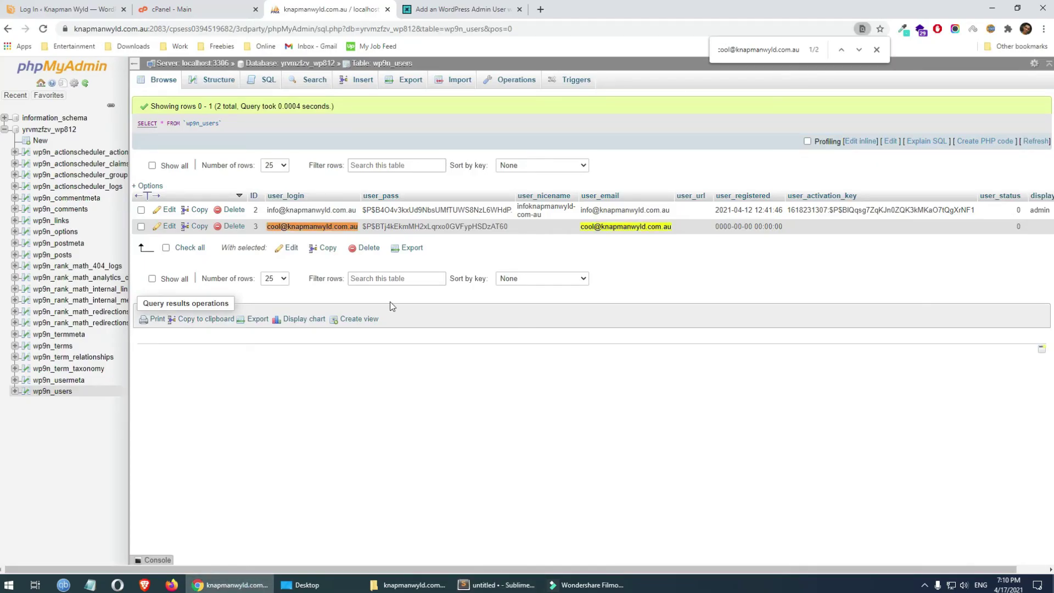
click(170, 227)
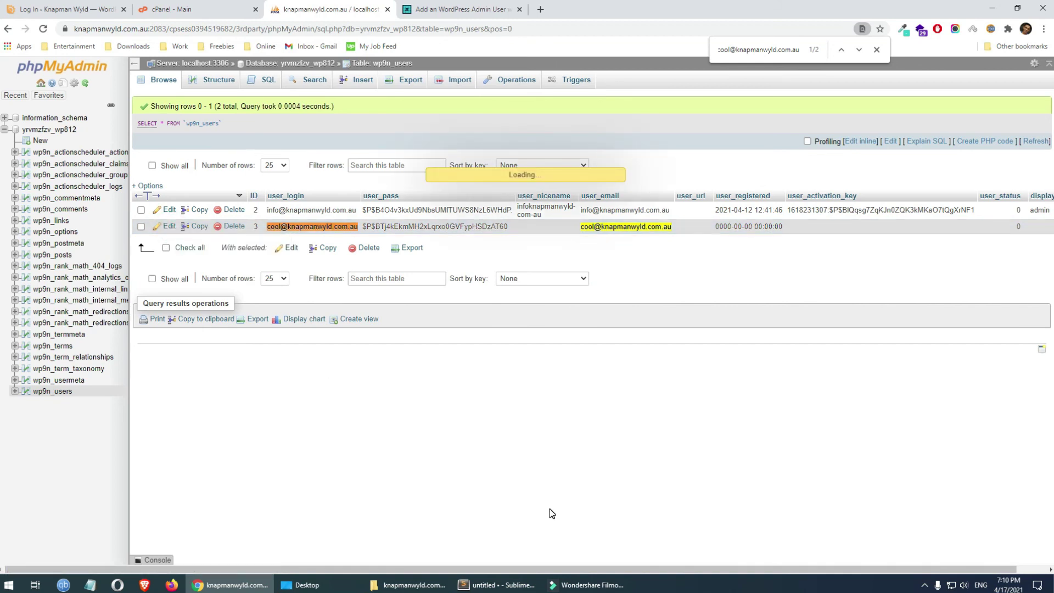
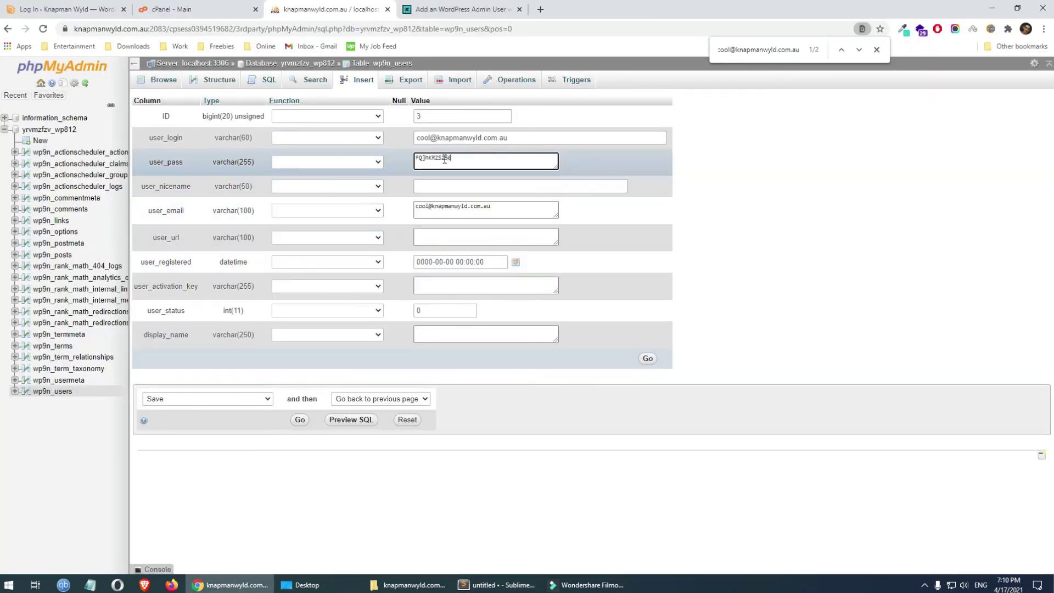
click(336, 164)
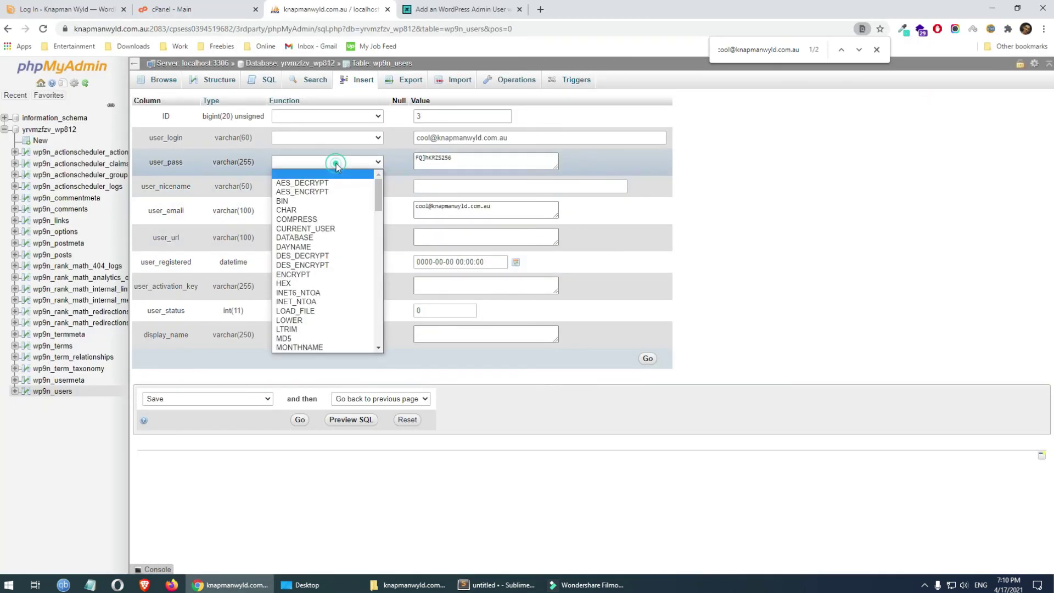
click(306, 335)
click(879, 219)
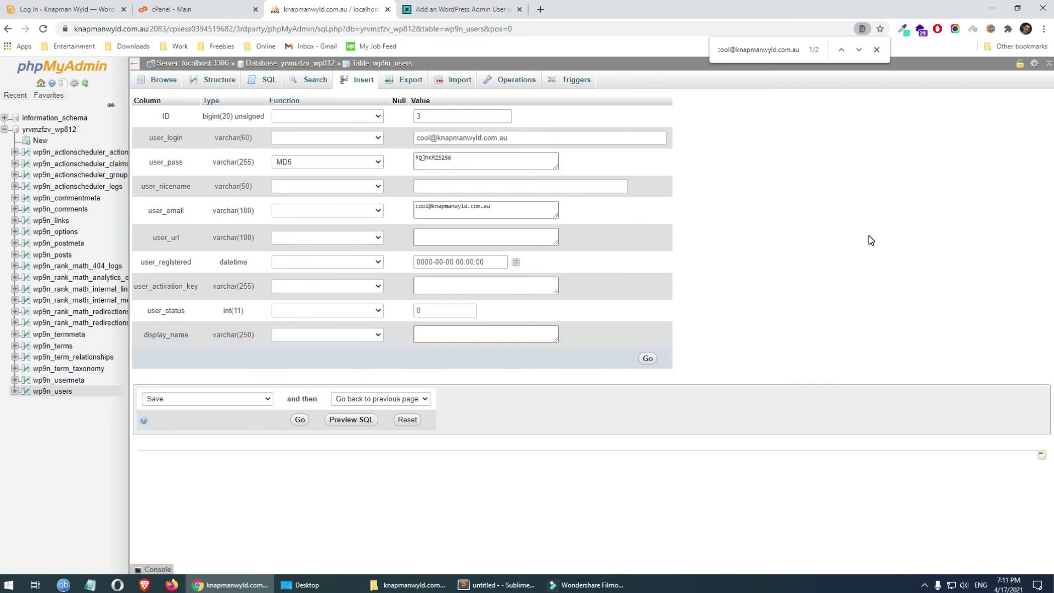
click(649, 360)
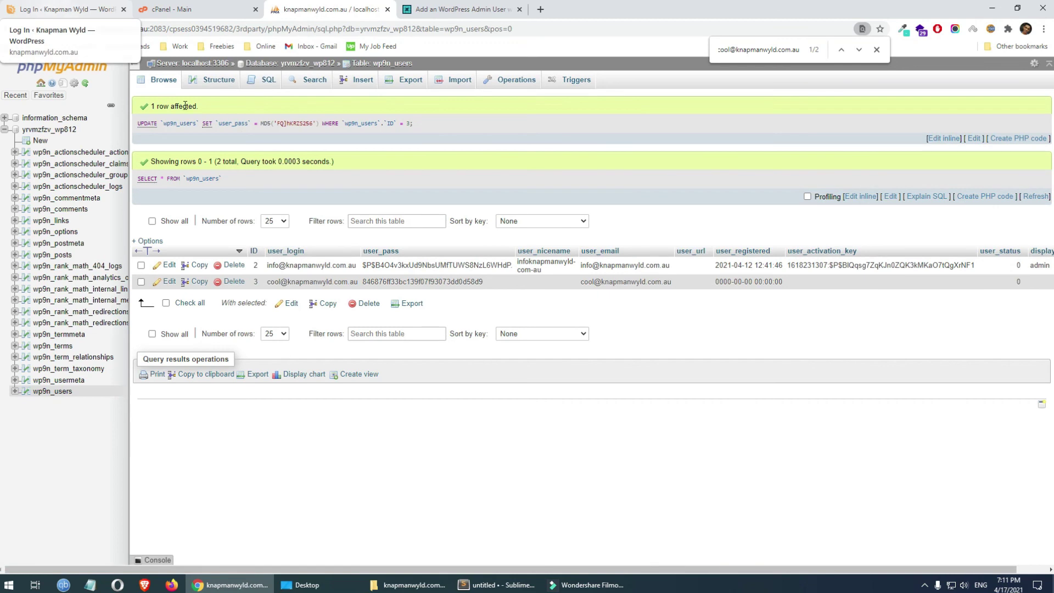
Return to the WordPress login form and replace the username with the new user's e-mail.
click(66, 9)
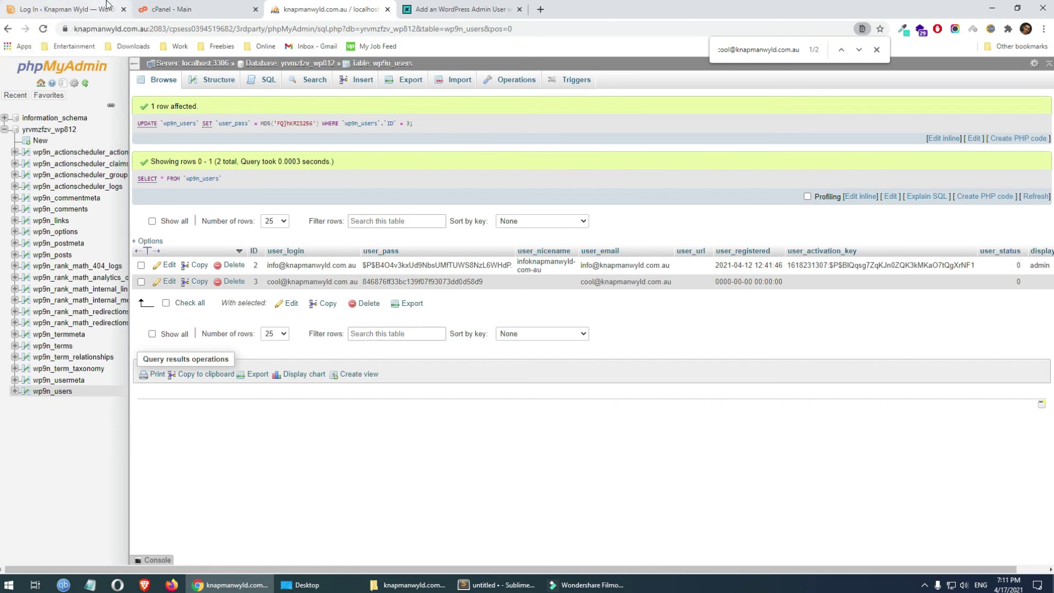
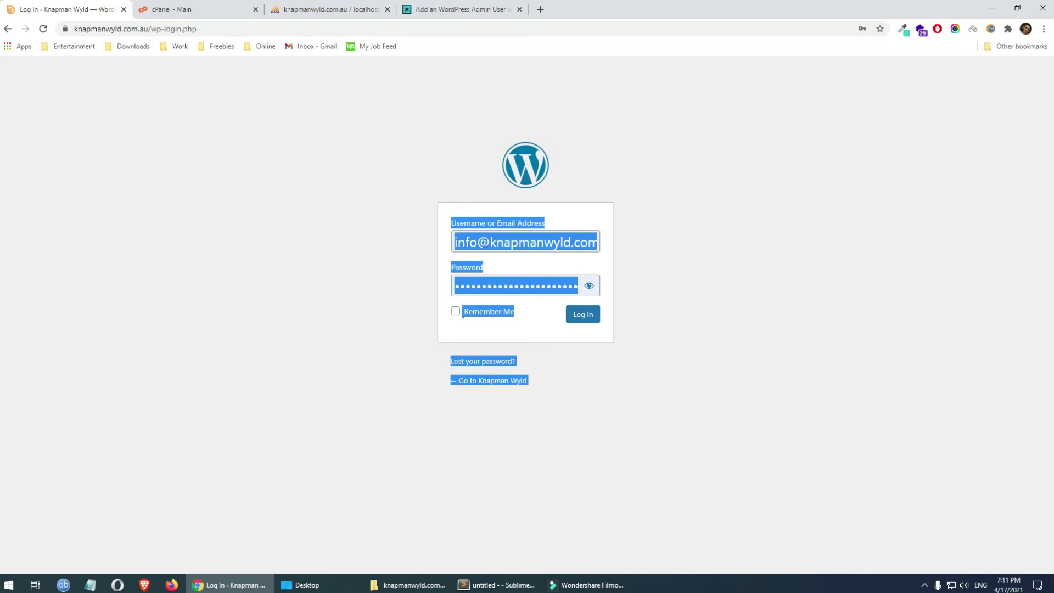
double_click(485, 243)
triple_click(485, 244)
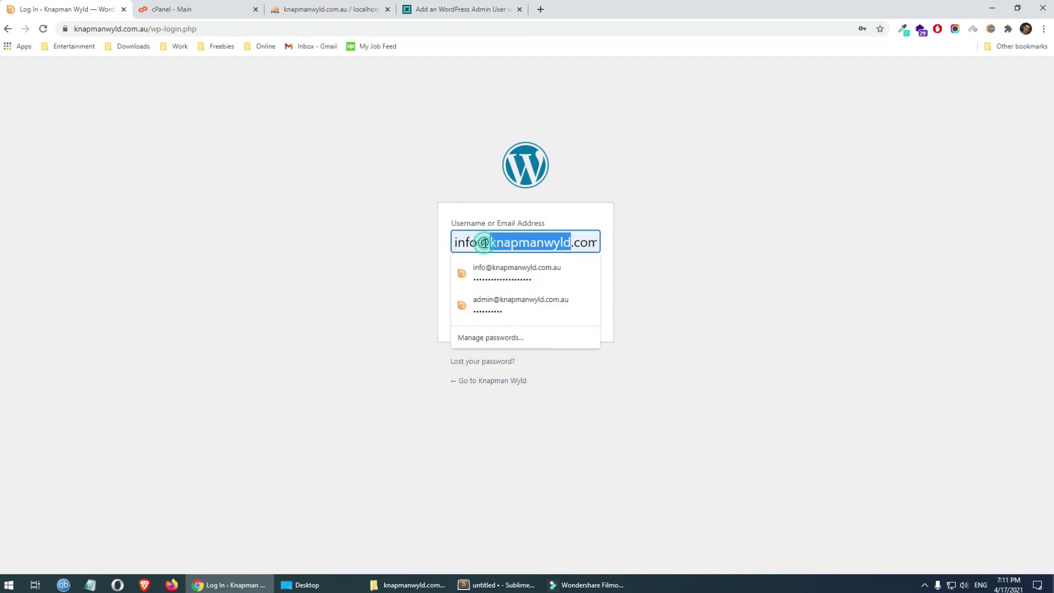
key(BackSpace)
key(Down)
key(Return)
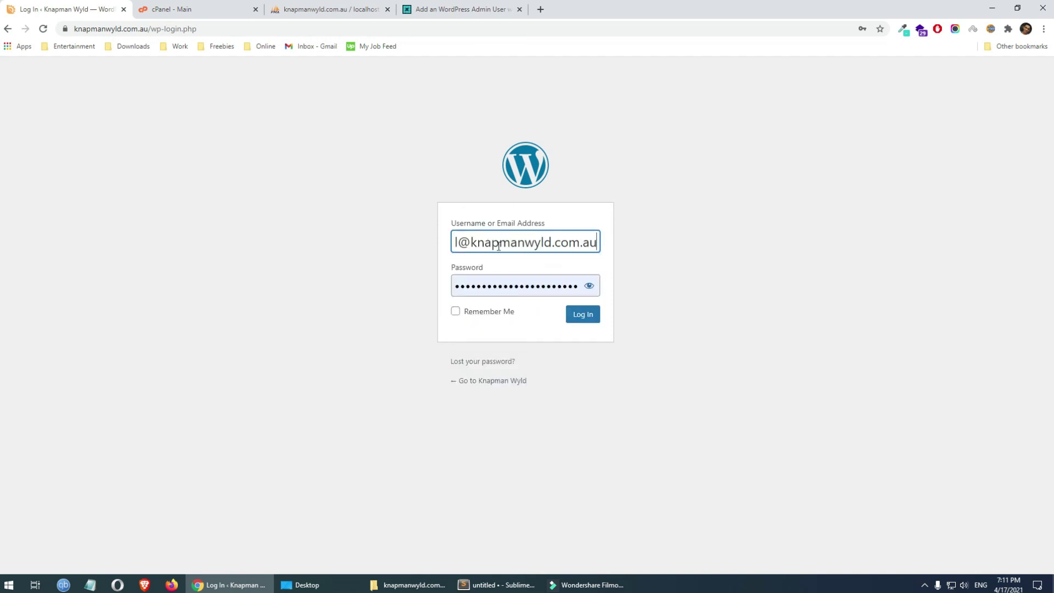
Copy the new password from the notes into the login form, log in, and dismiss the offer to save the password.
key(alt+Tab)
drag(246, 270, 192, 271)
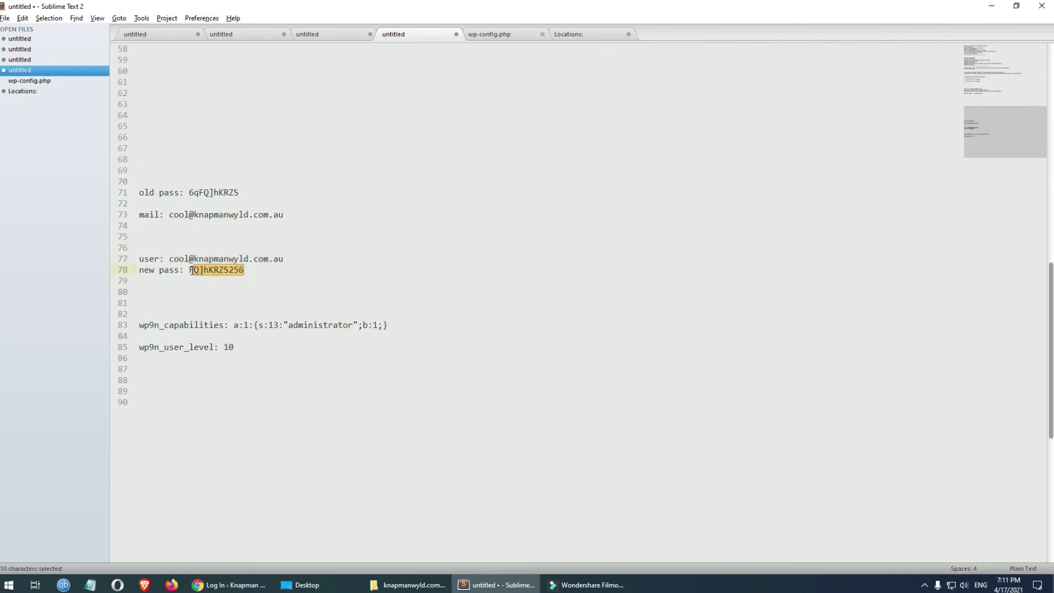
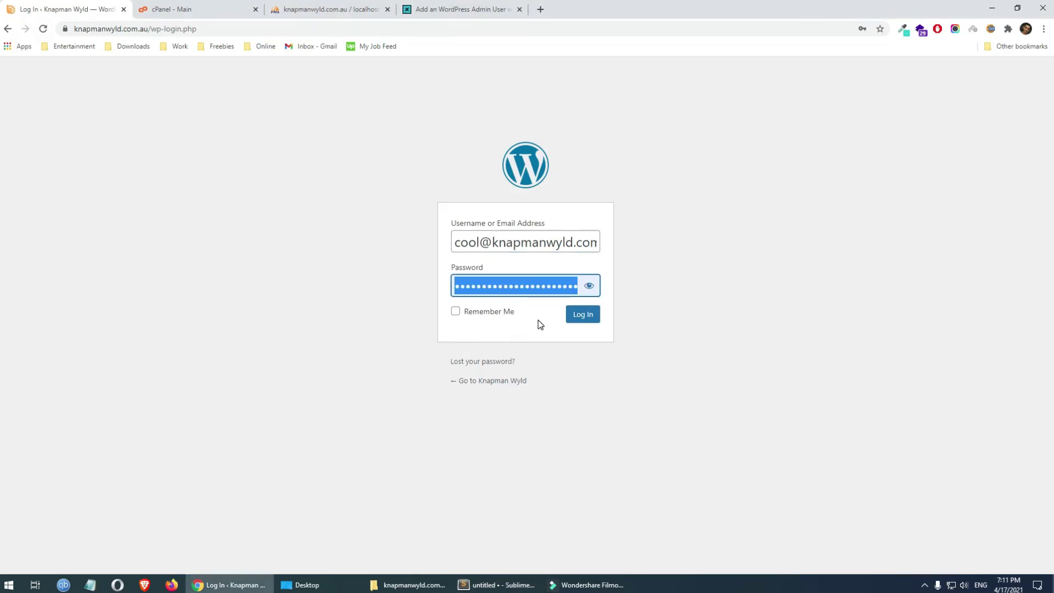
key(BackSpace)
click(536, 291)
click(831, 323)
click(531, 287)
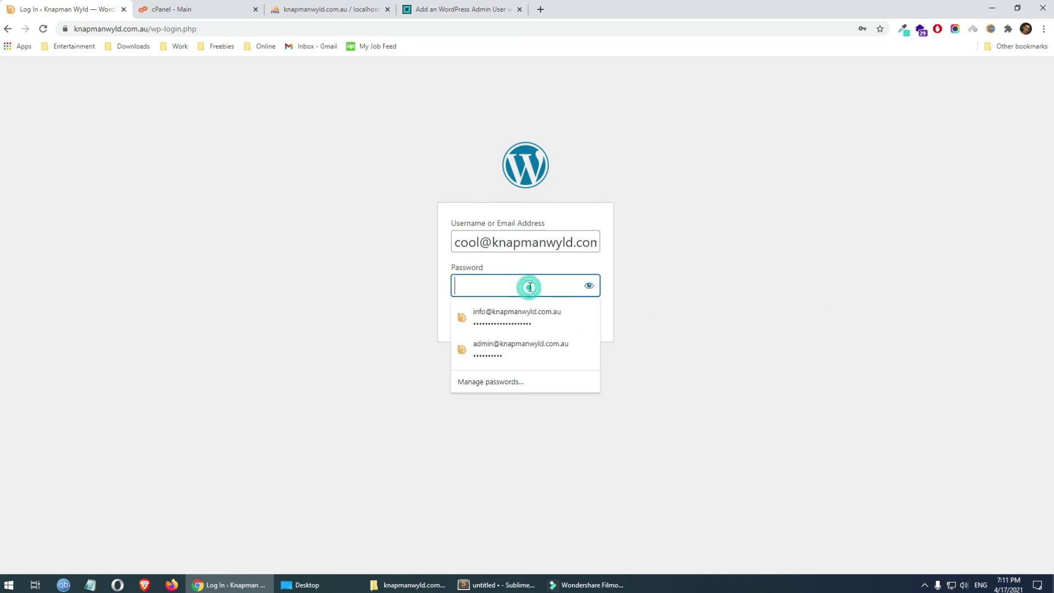
key(ctrl+v)
click(767, 270)
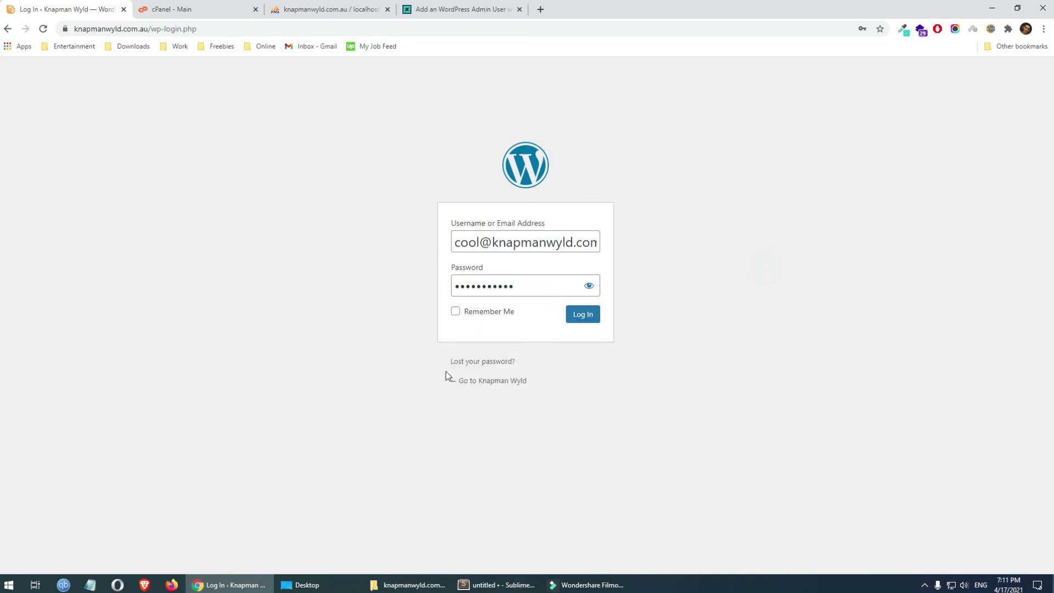
click(583, 316)
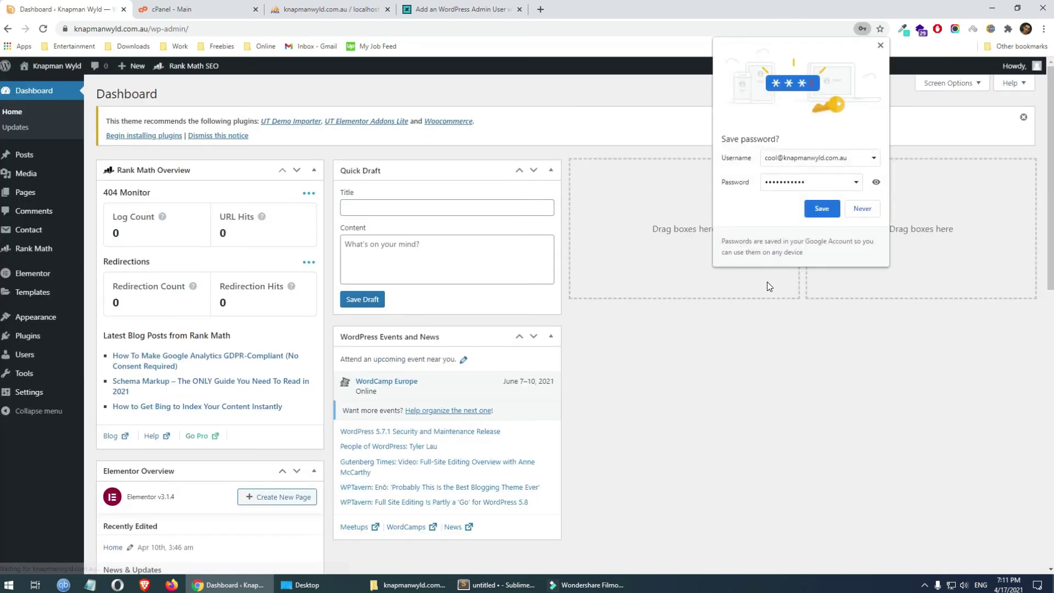
click(881, 48)
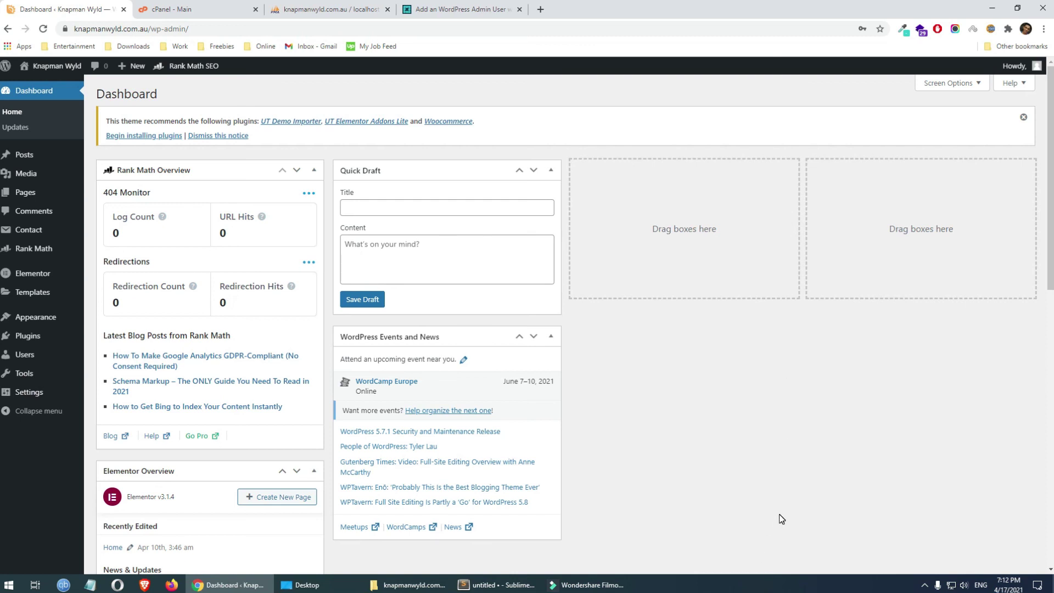
Return to the WP Engine guide and review its introduction and table of contents.
click(459, 9)
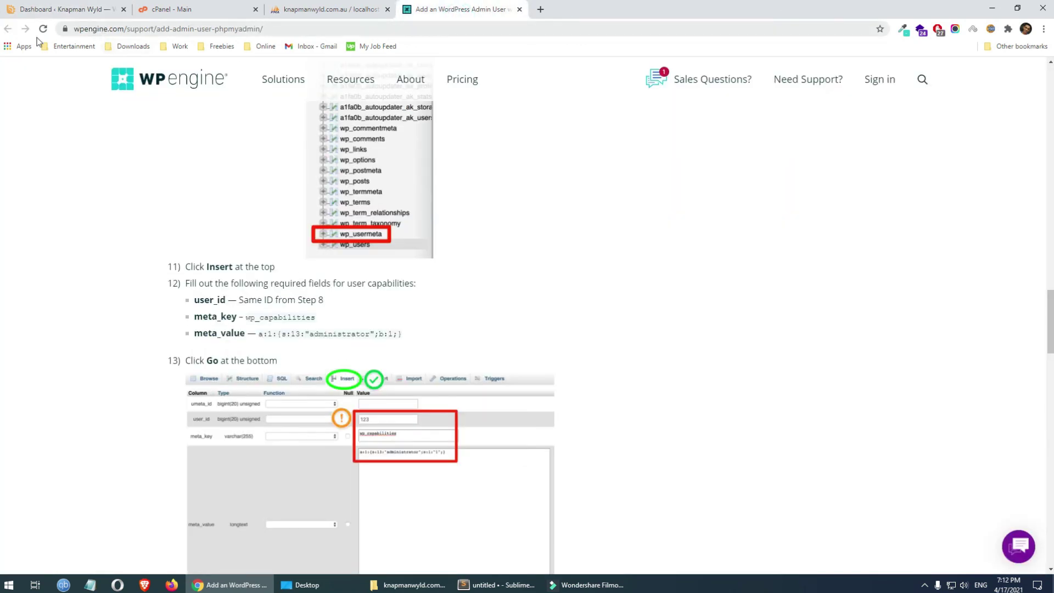
scroll(936, 233, up, 15)
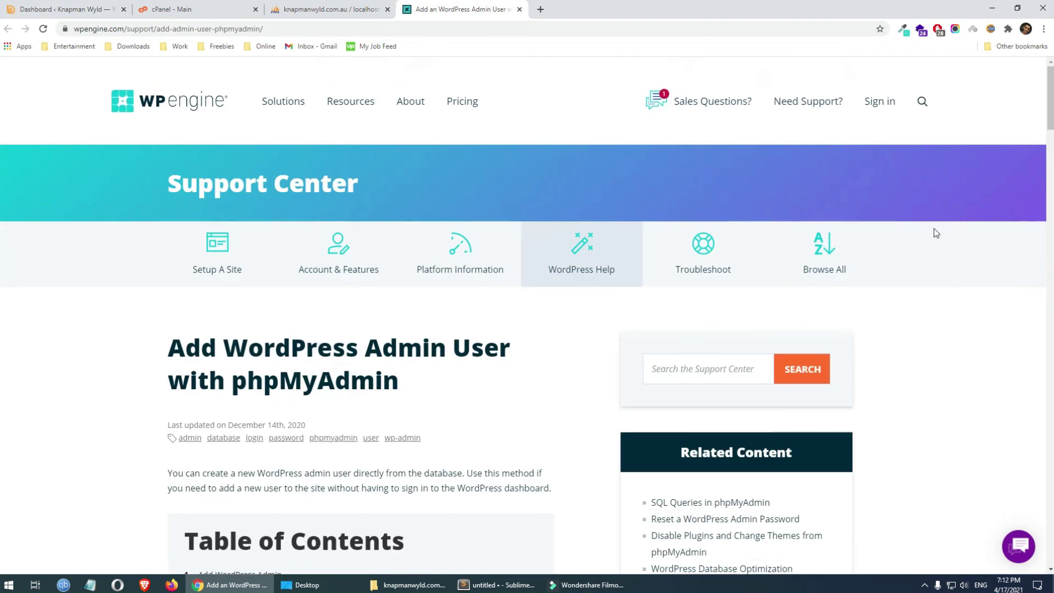
scroll(936, 232, down, 3)
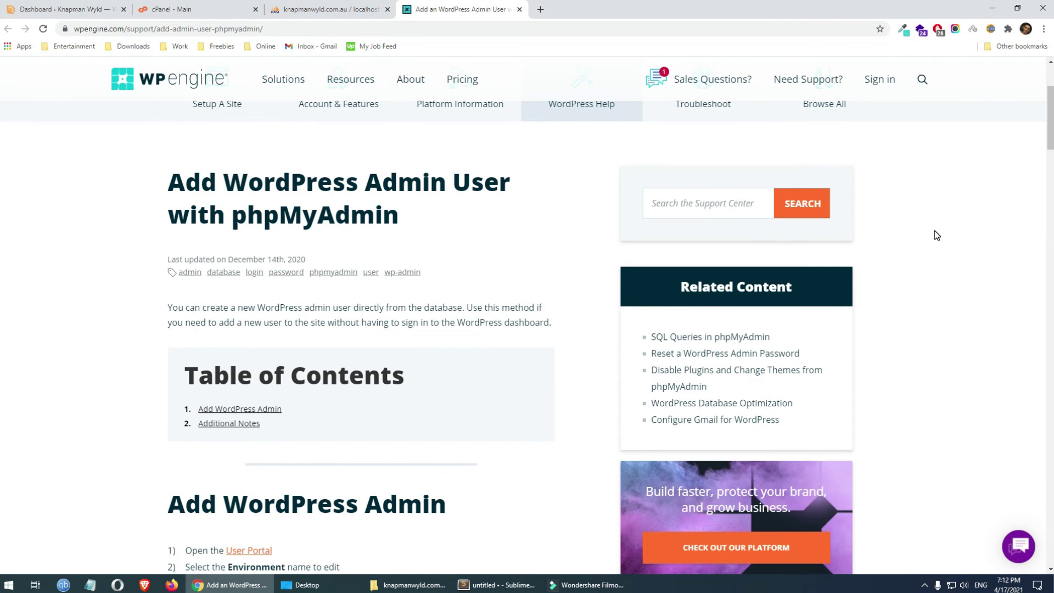